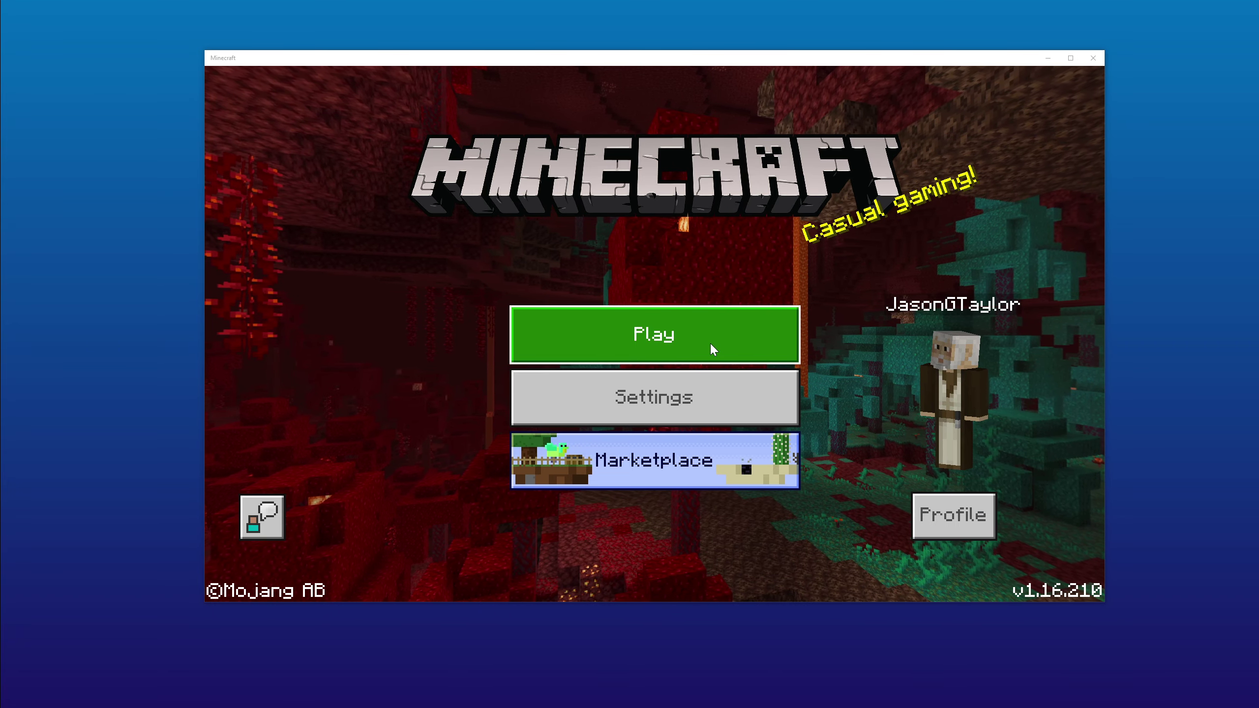
View the player profile, then return to the main menu.
left_click(930, 533)
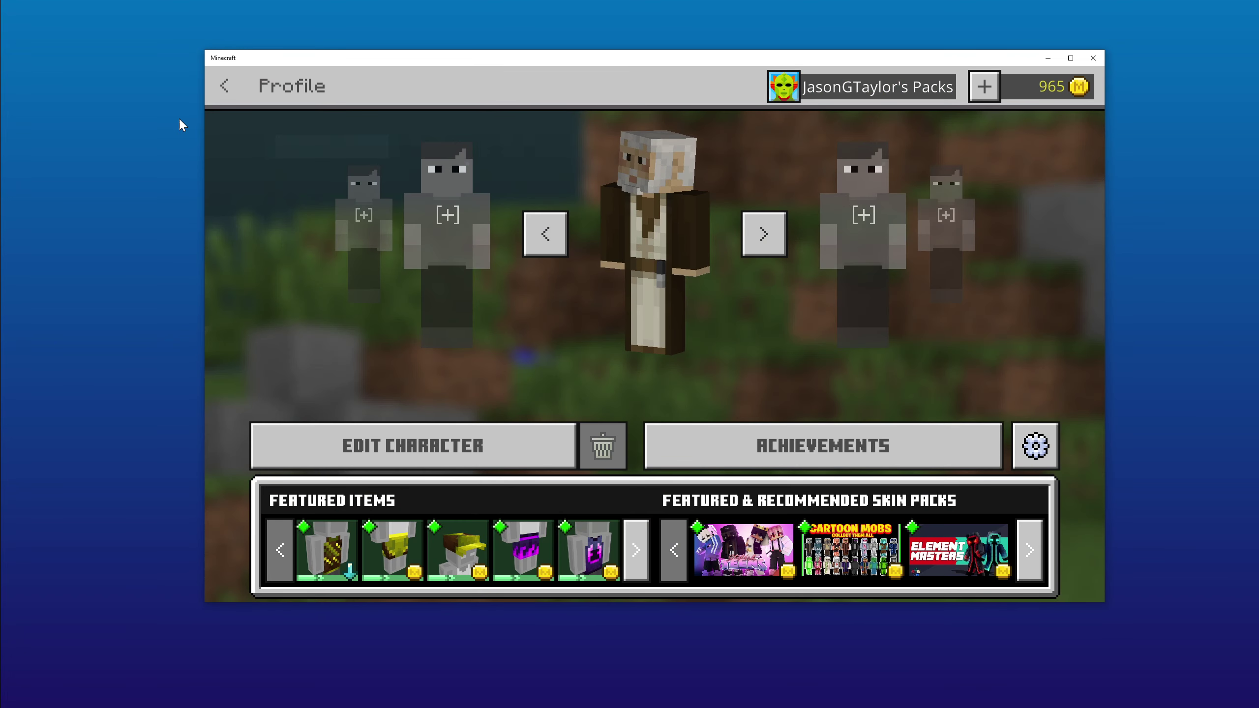
left_click(221, 90)
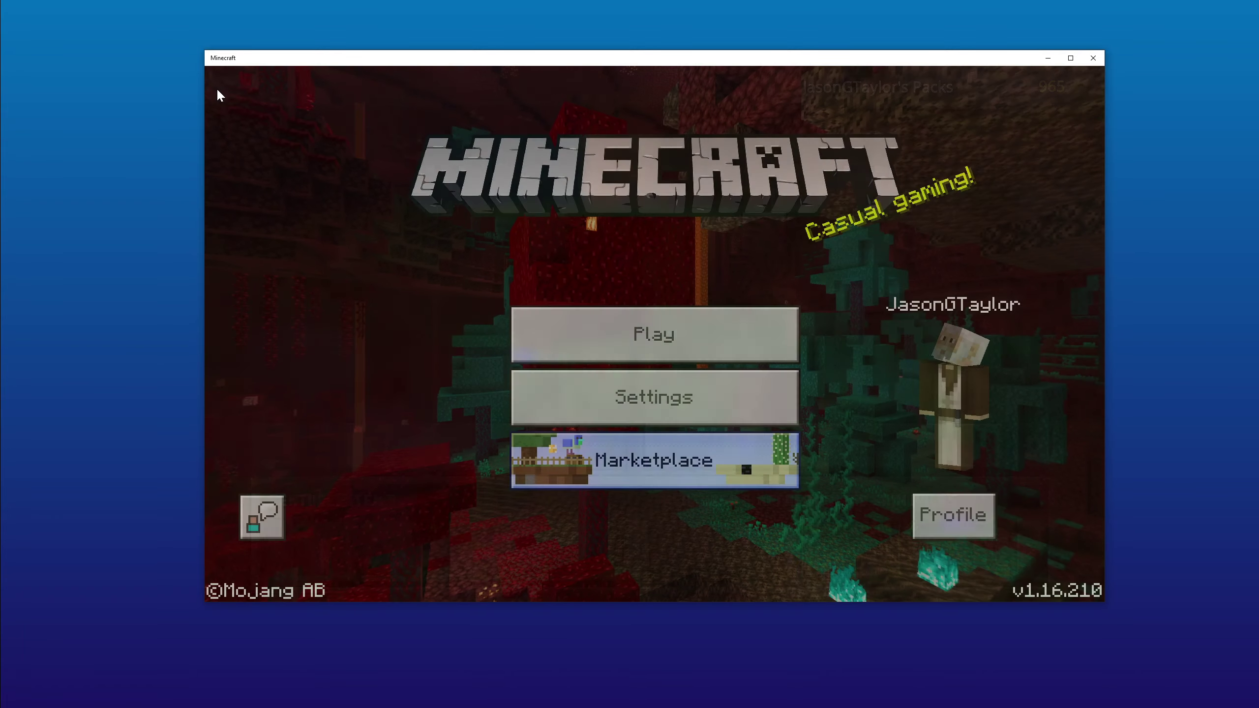
Confirm replacing the JasonGTaylor2 realm's world and upload the 4.6MB JasonGTaylor2 - Copy.
left_click(584, 352)
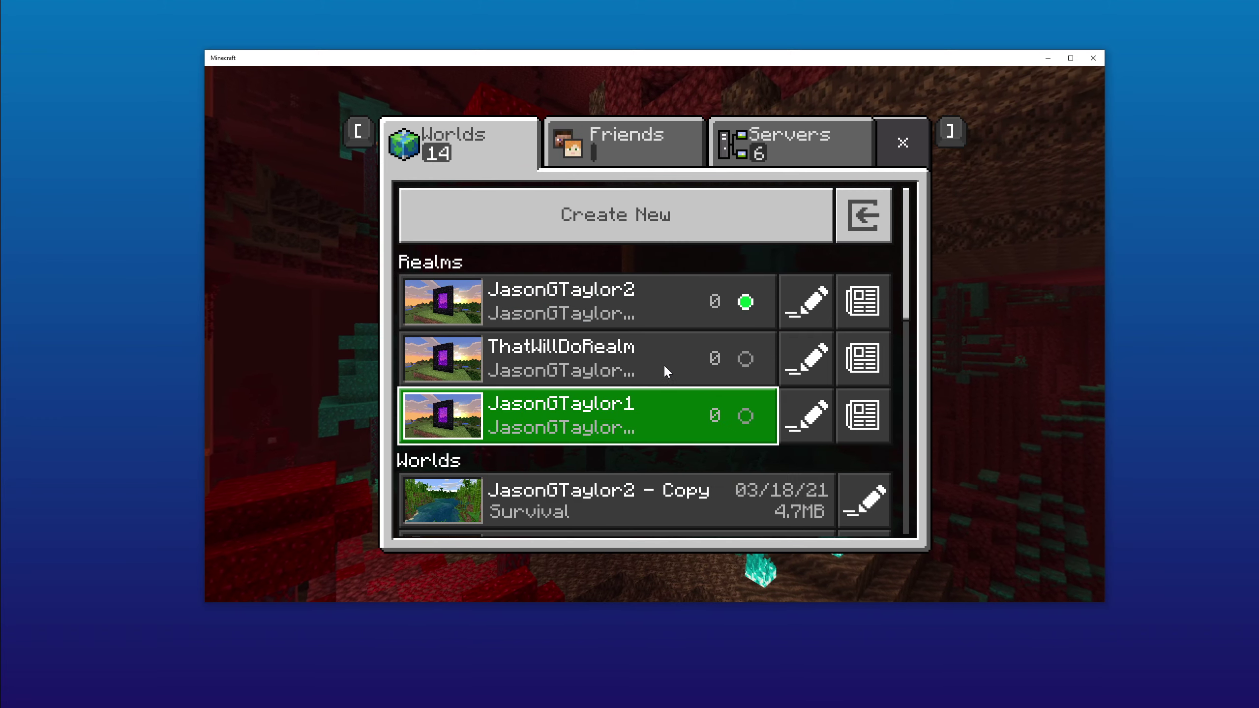
scroll(640, 374, "down", 3)
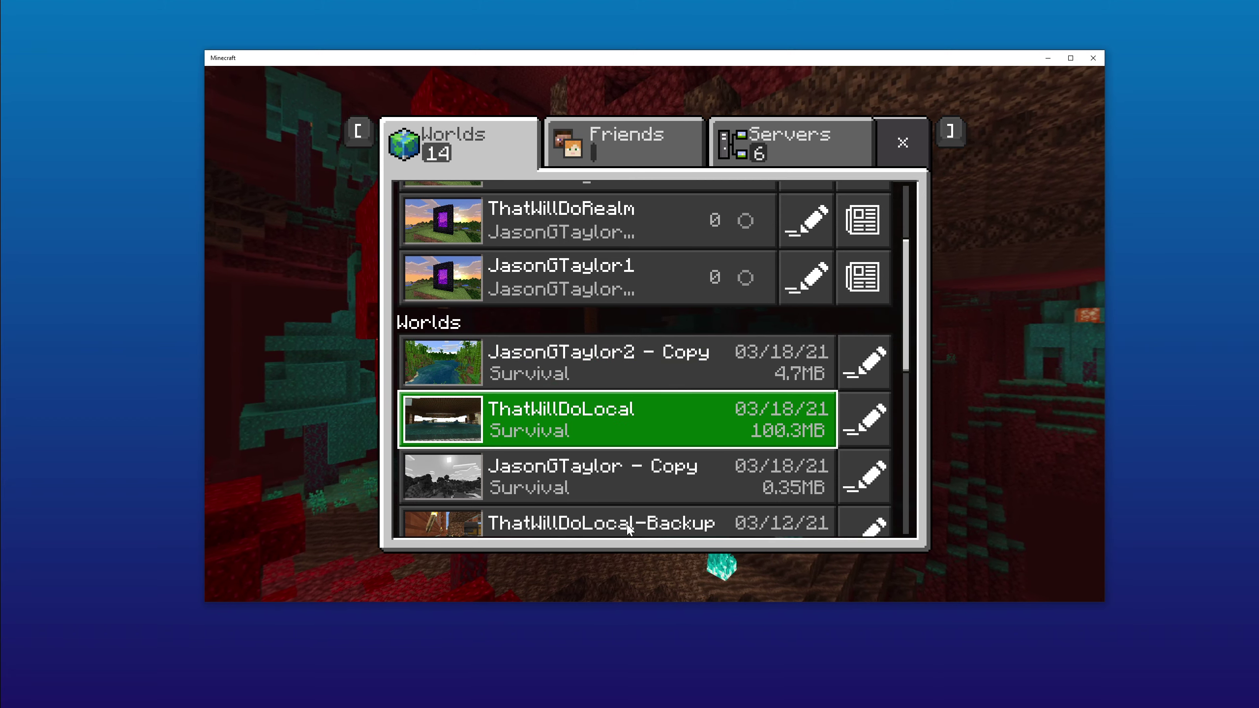
scroll(629, 460, "up", 3)
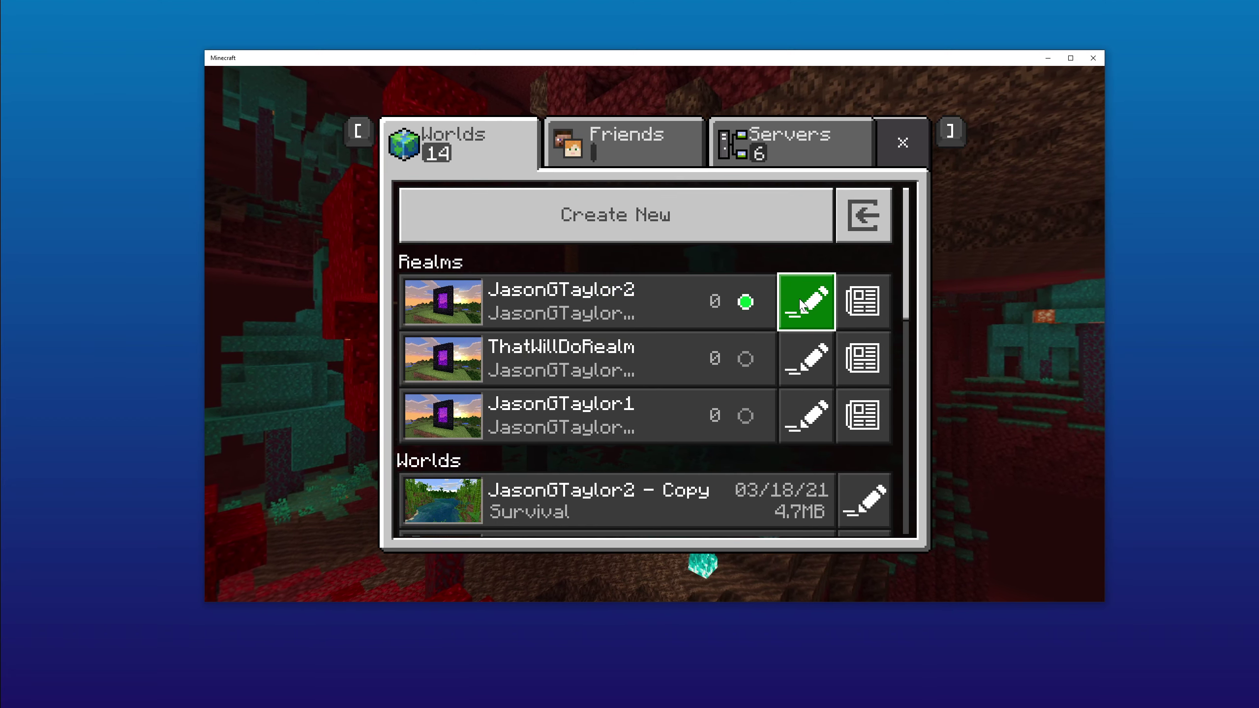
left_click(813, 311)
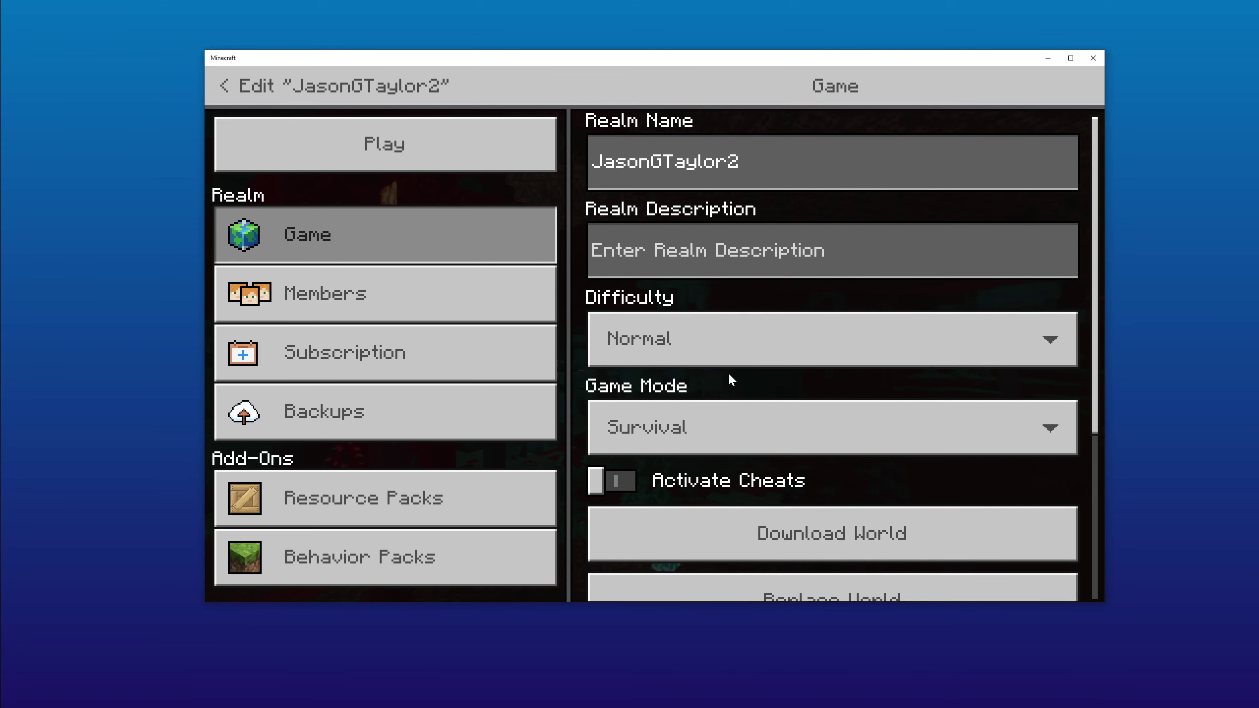
scroll(758, 368, "down", 2)
scroll(831, 372, "down", 2)
left_click(829, 379)
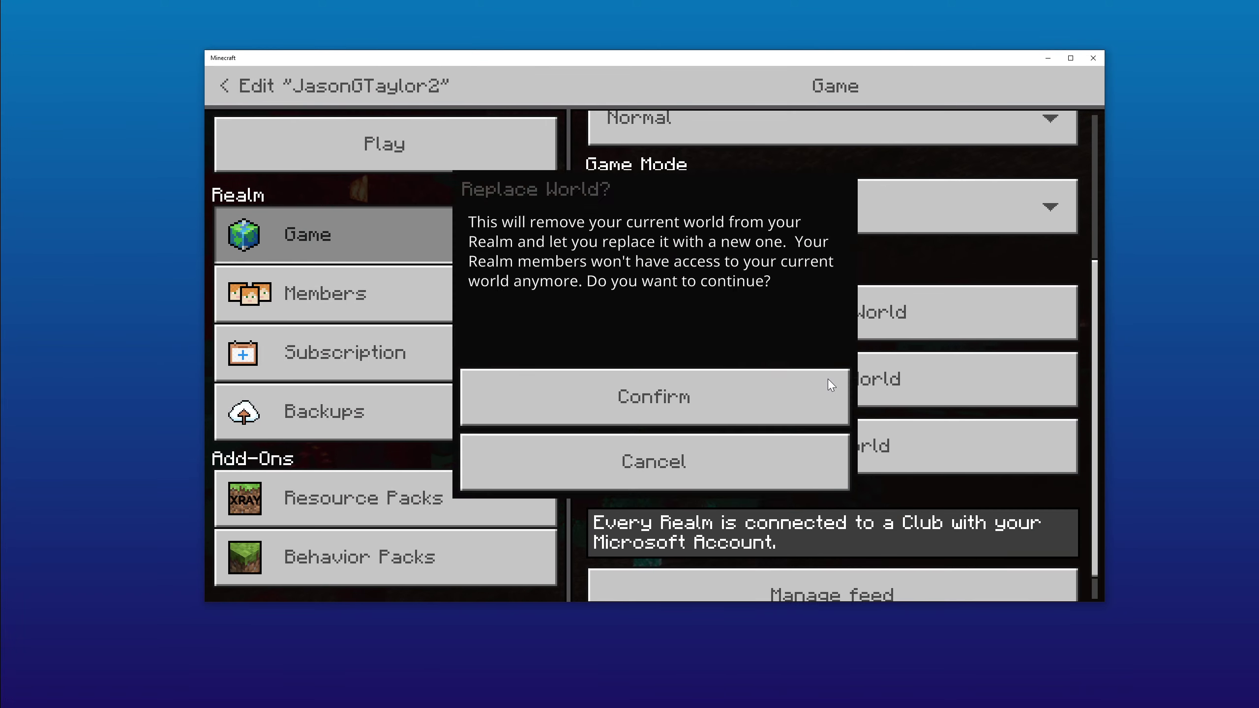
left_click(640, 405)
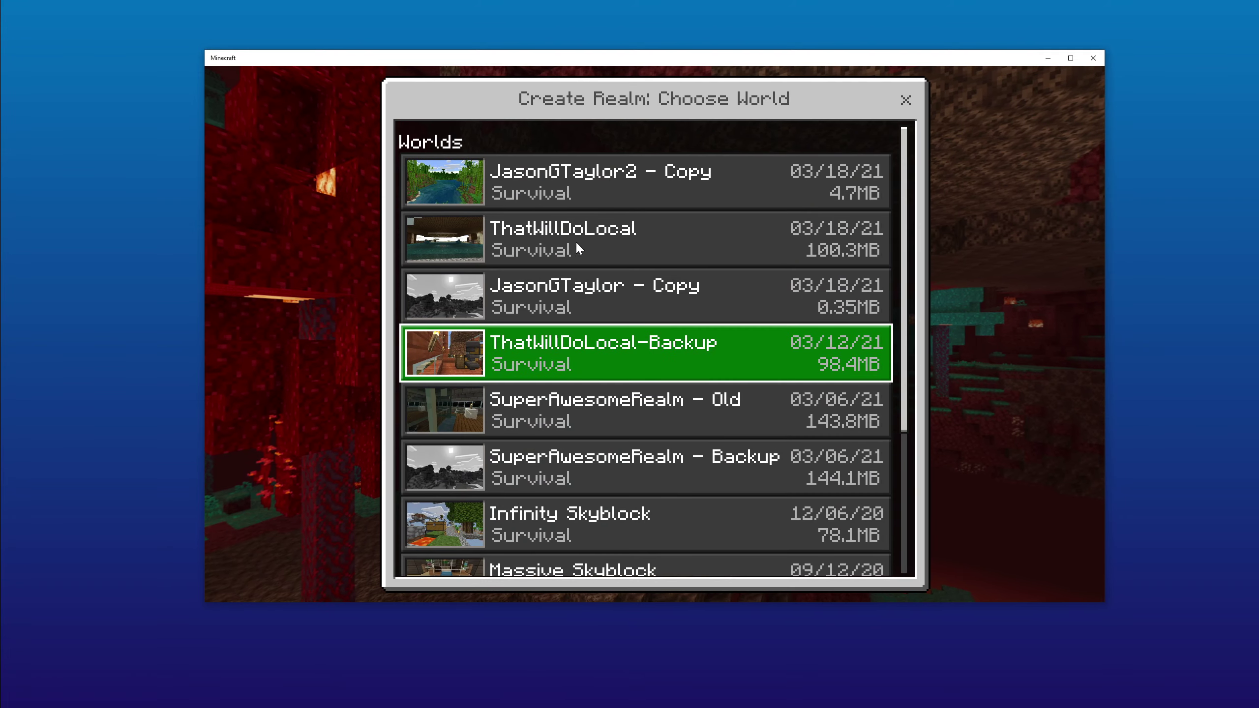
left_click(603, 179)
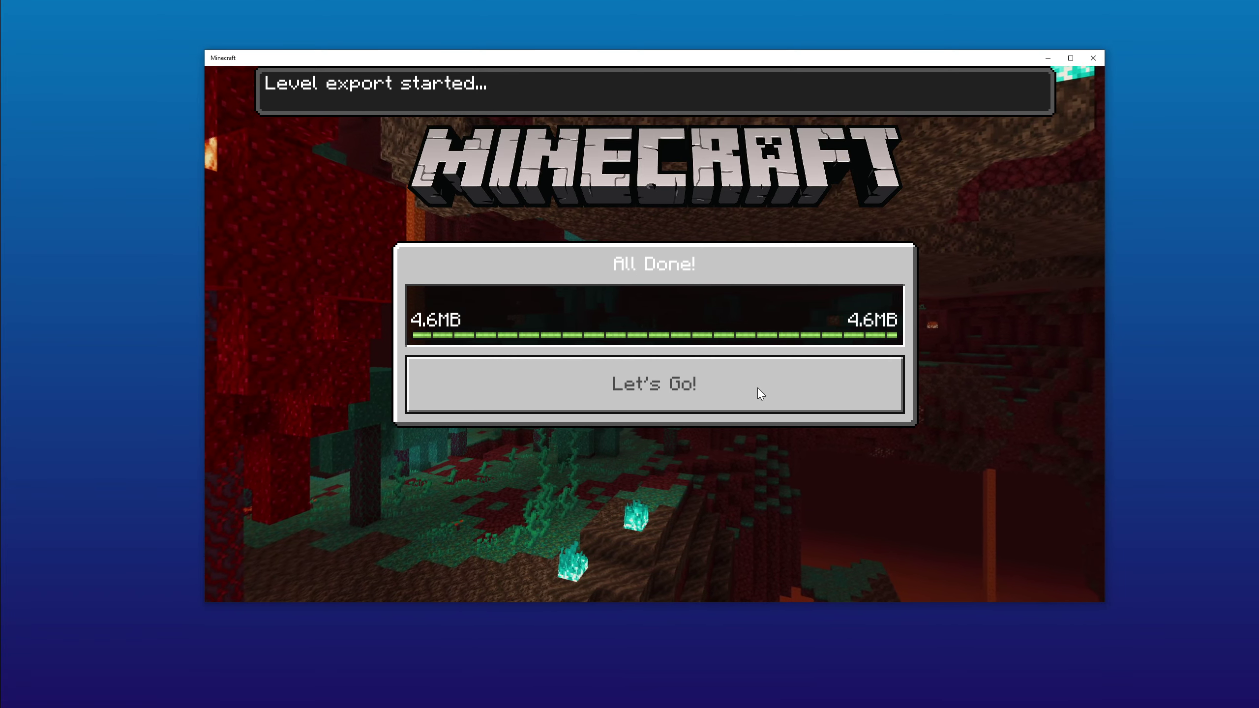
left_click(626, 381)
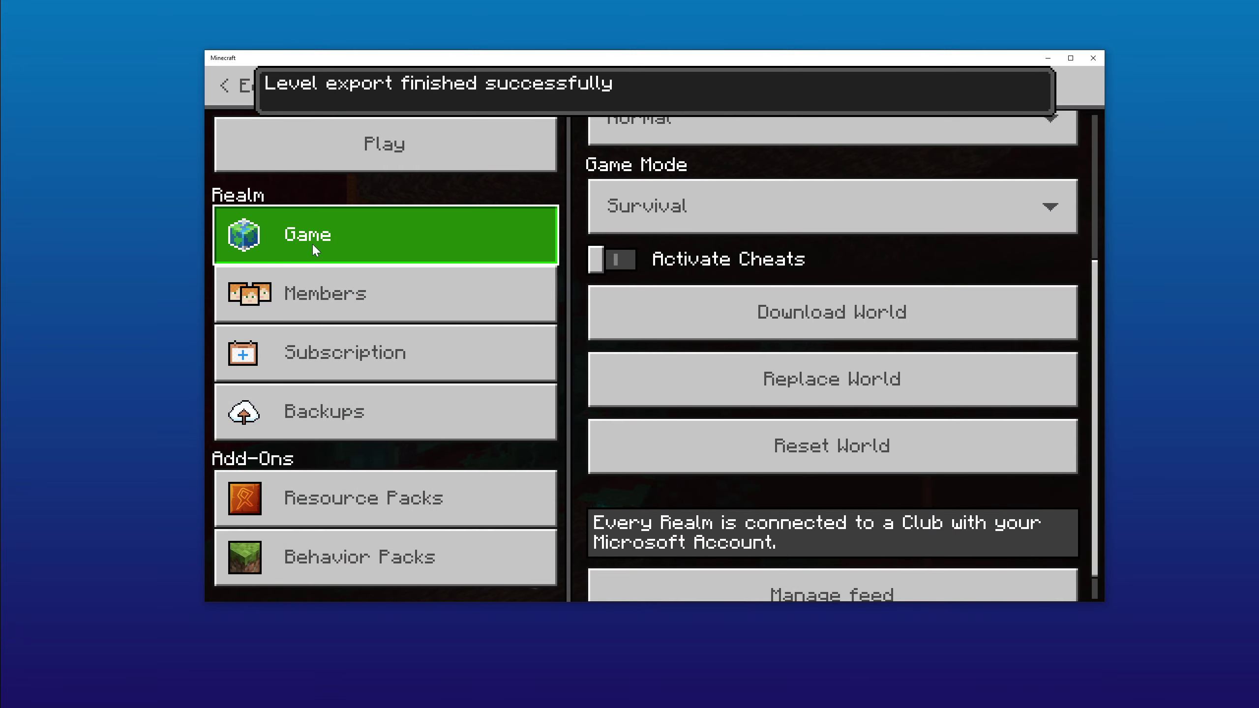
left_click(359, 143)
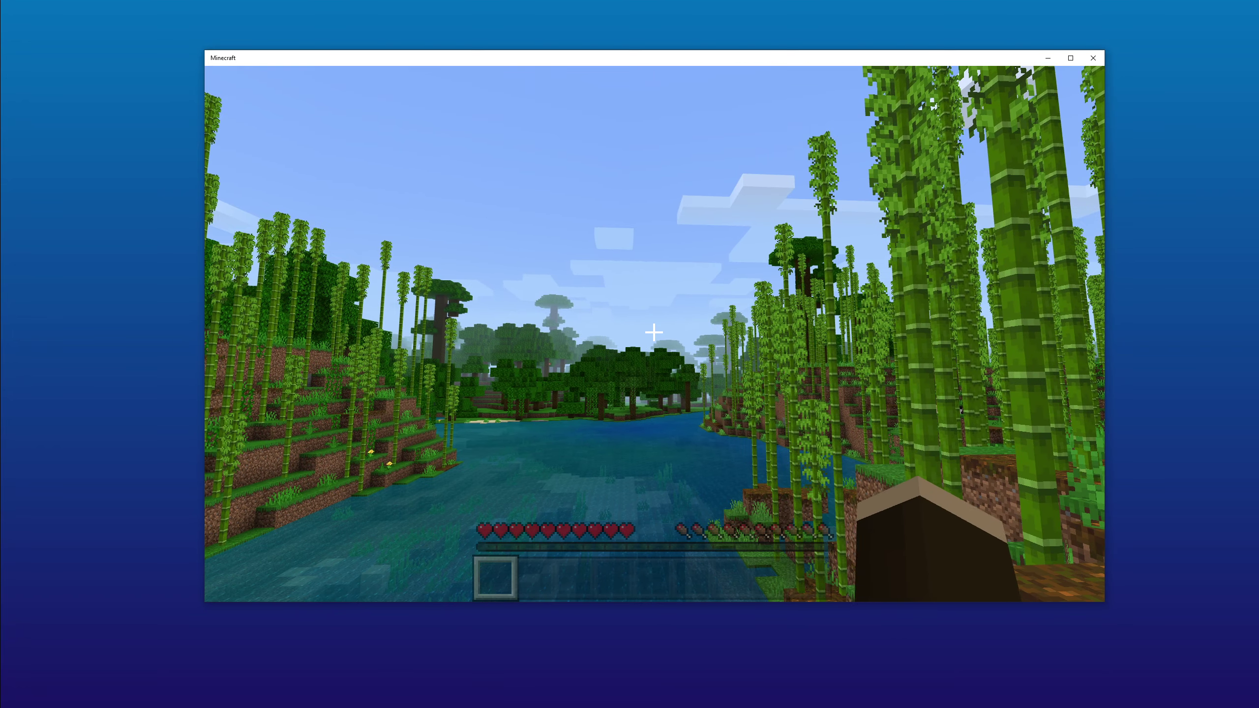
Pause, save and quit the realm, then load the local world ThatWillDoLocal.
key("Escape")
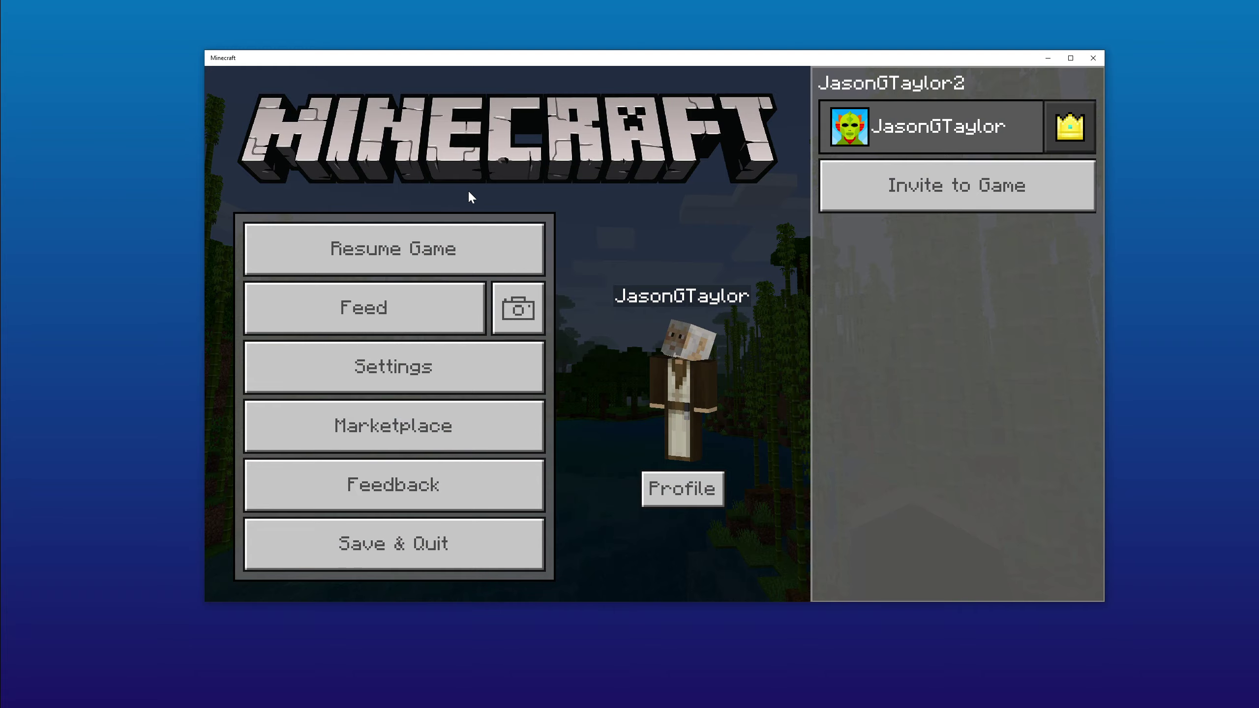
left_click(433, 551)
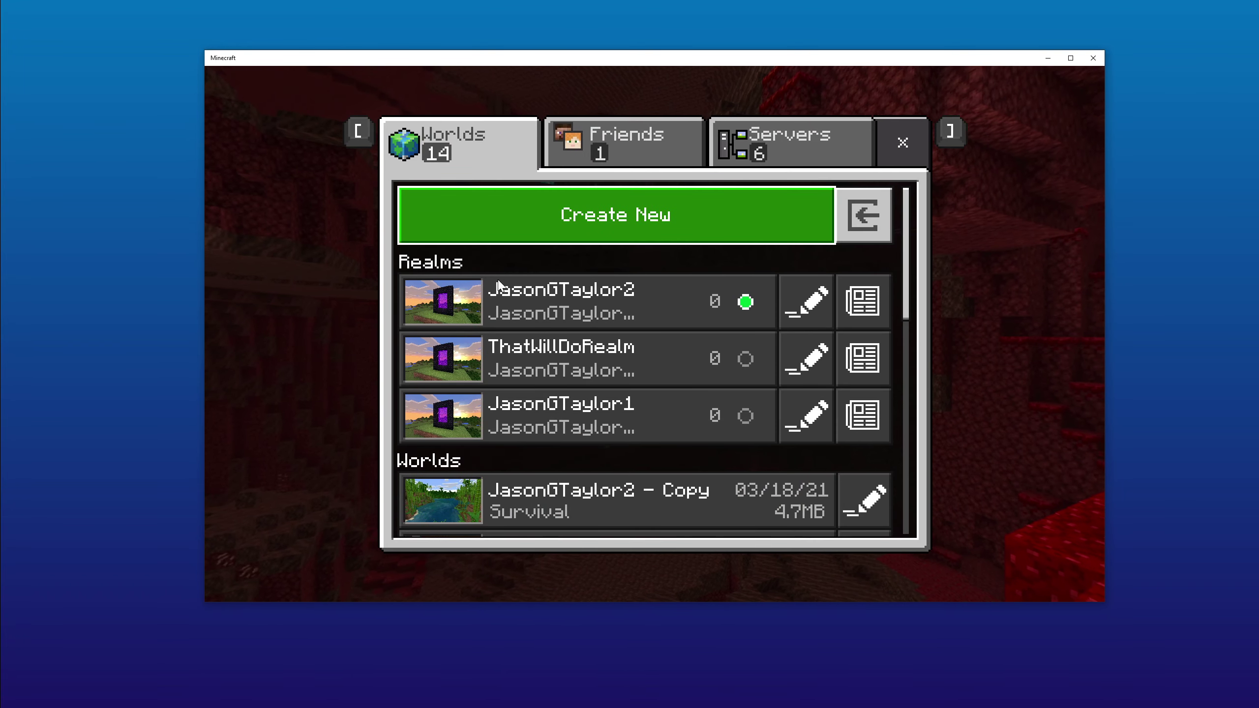
scroll(616, 318, "down", 3)
scroll(600, 344, "up", 3)
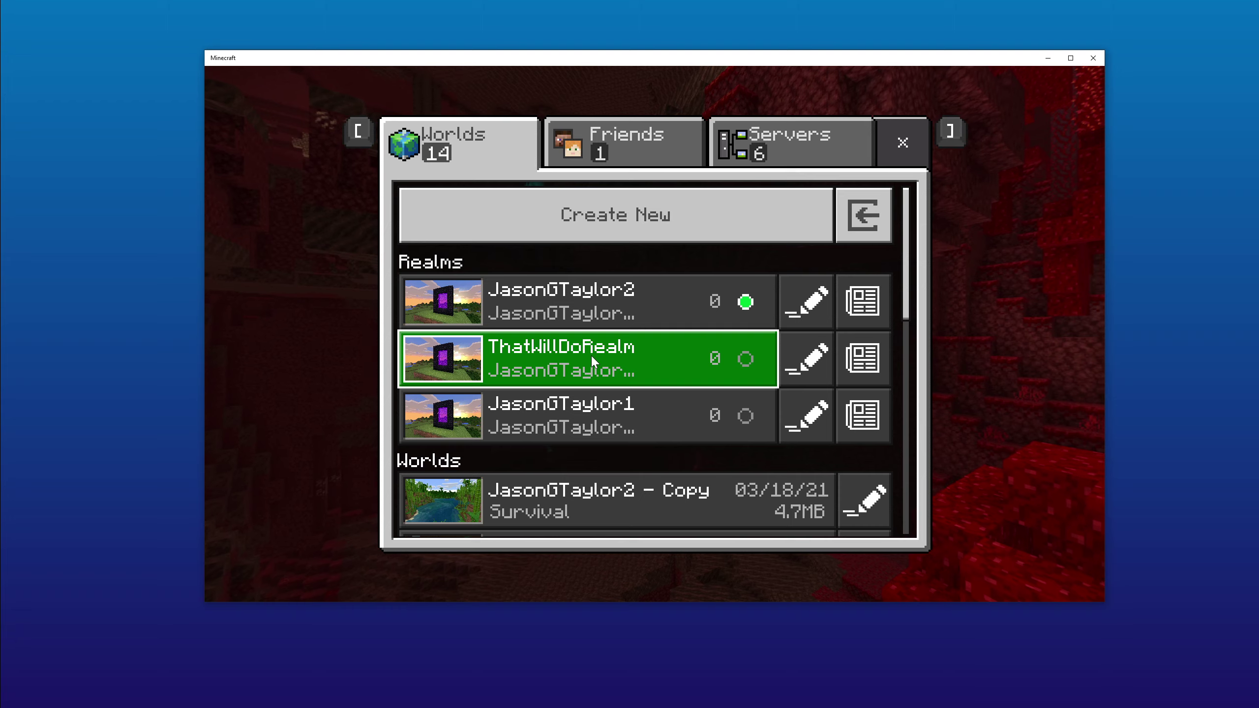
scroll(590, 355, "down", 3)
scroll(580, 369, "down", 3)
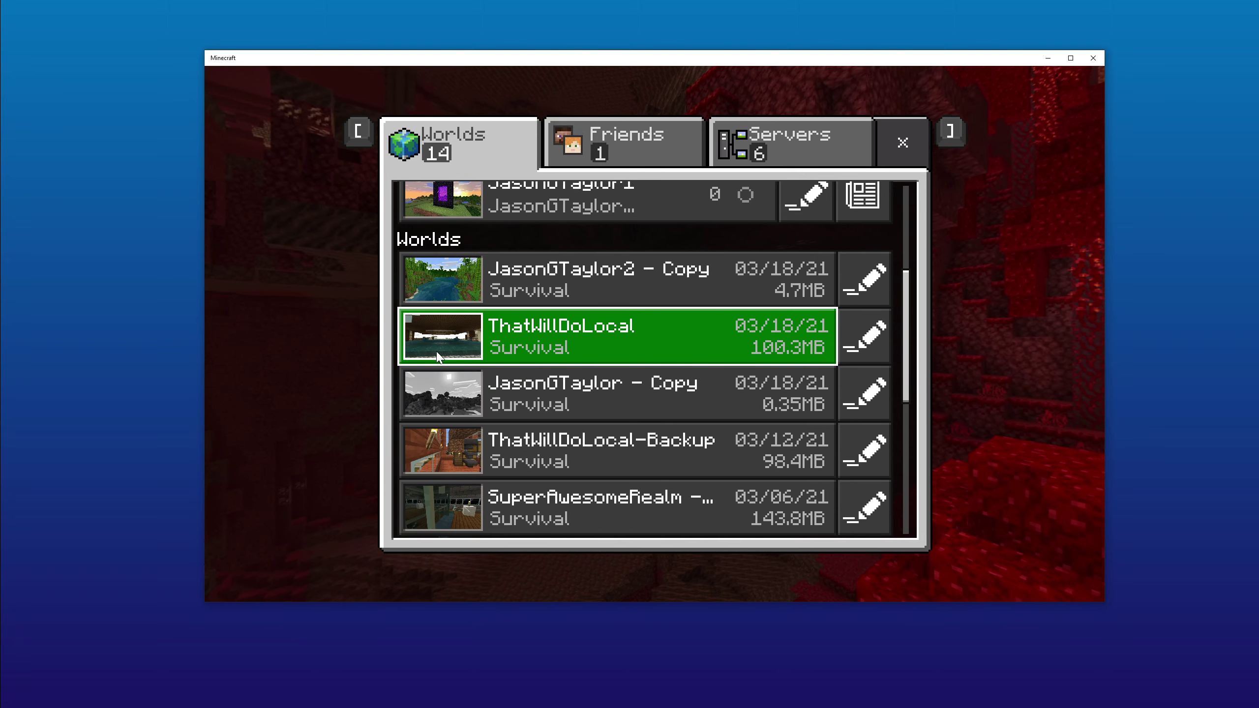
left_click(547, 356)
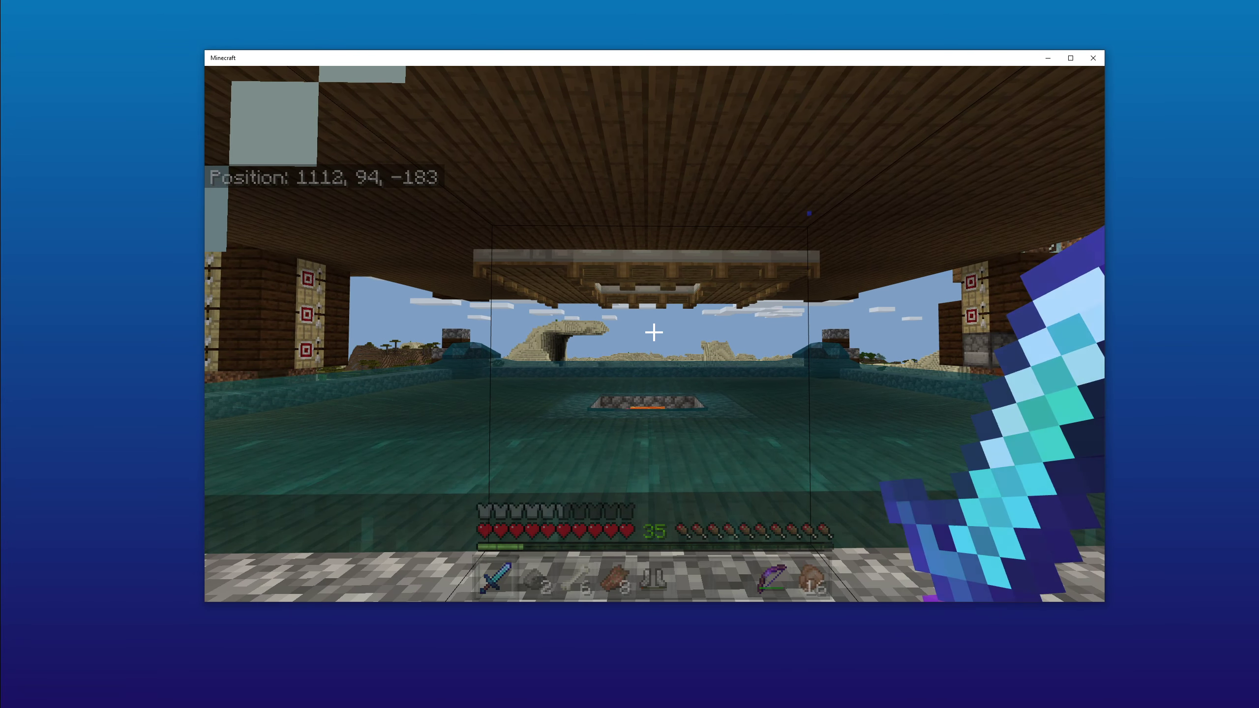
Pause the game after exploring ThatWillDoLocal.
key("Escape")
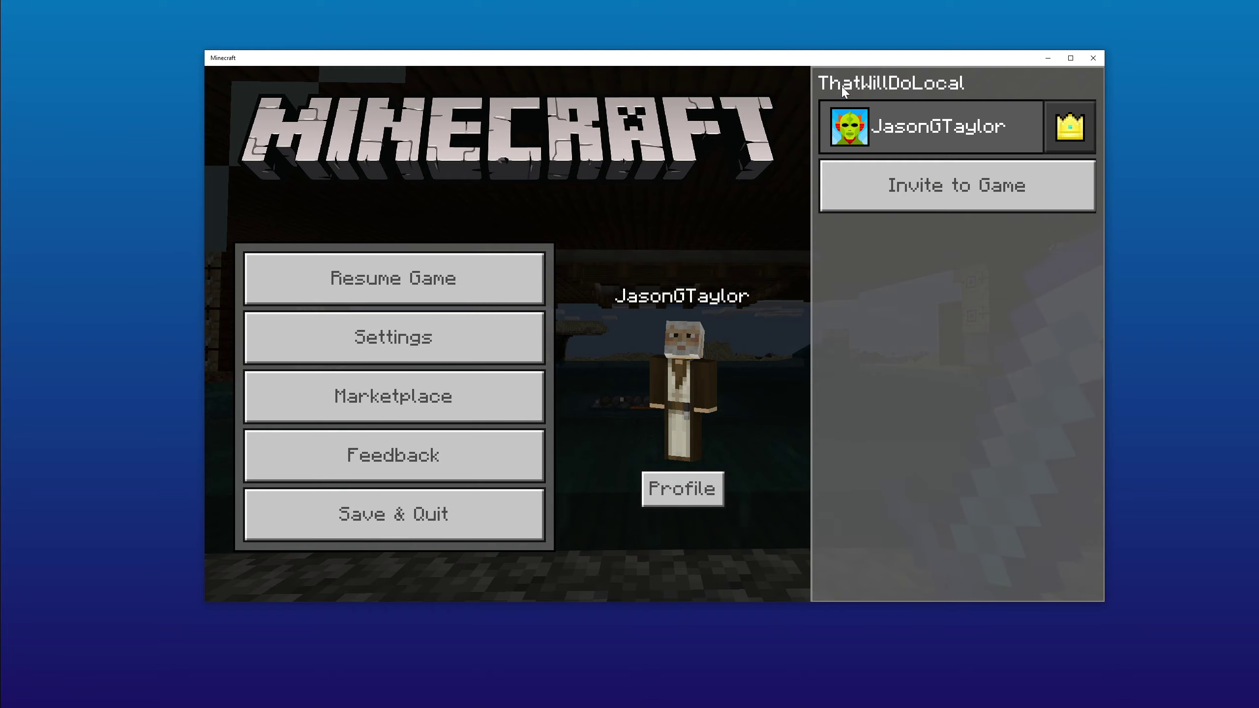
Quit ThatWillDoLocal and confirm removing ThatWillDoRealm's current world for replacement.
left_click(457, 534)
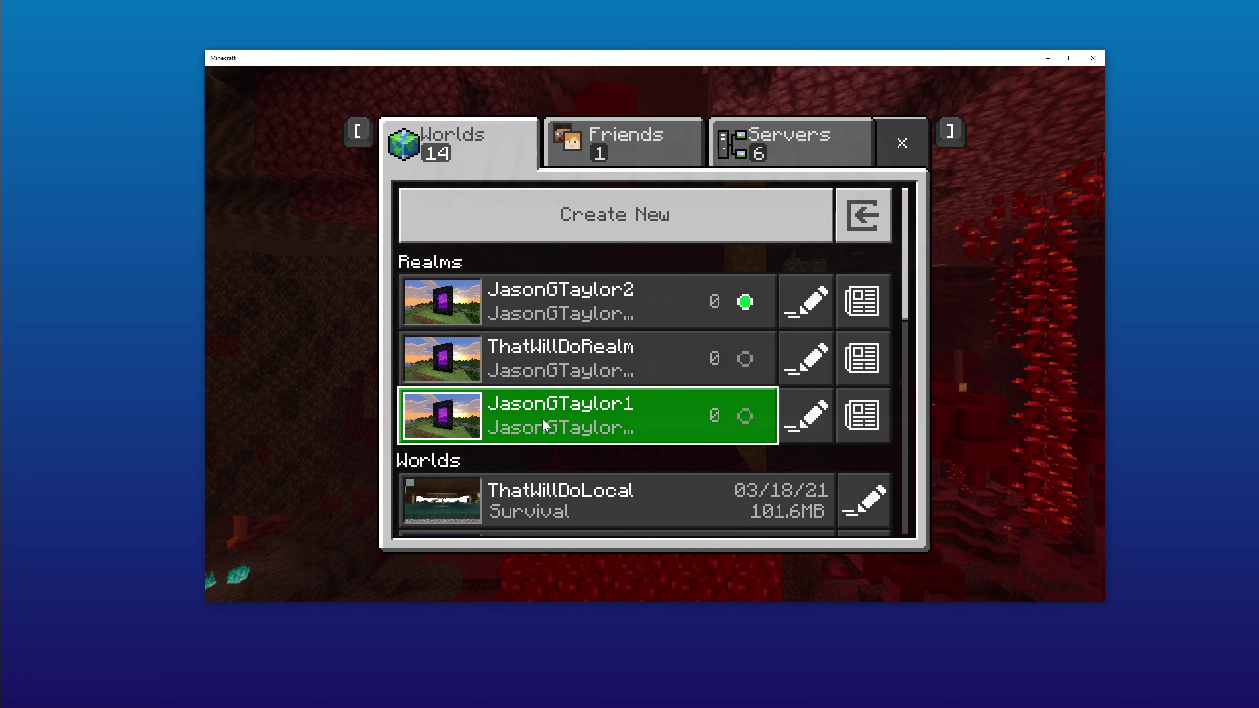
key("Up")
key("Up")
key("Right")
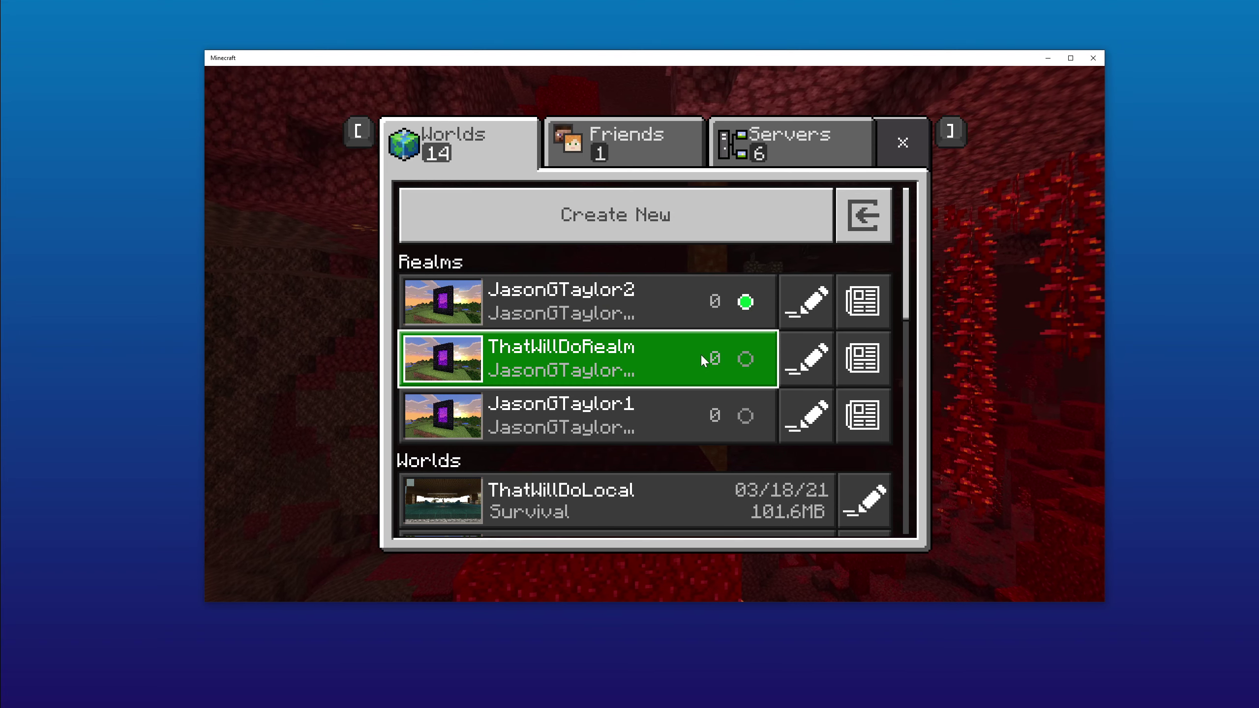
scroll(694, 357, "down", 2)
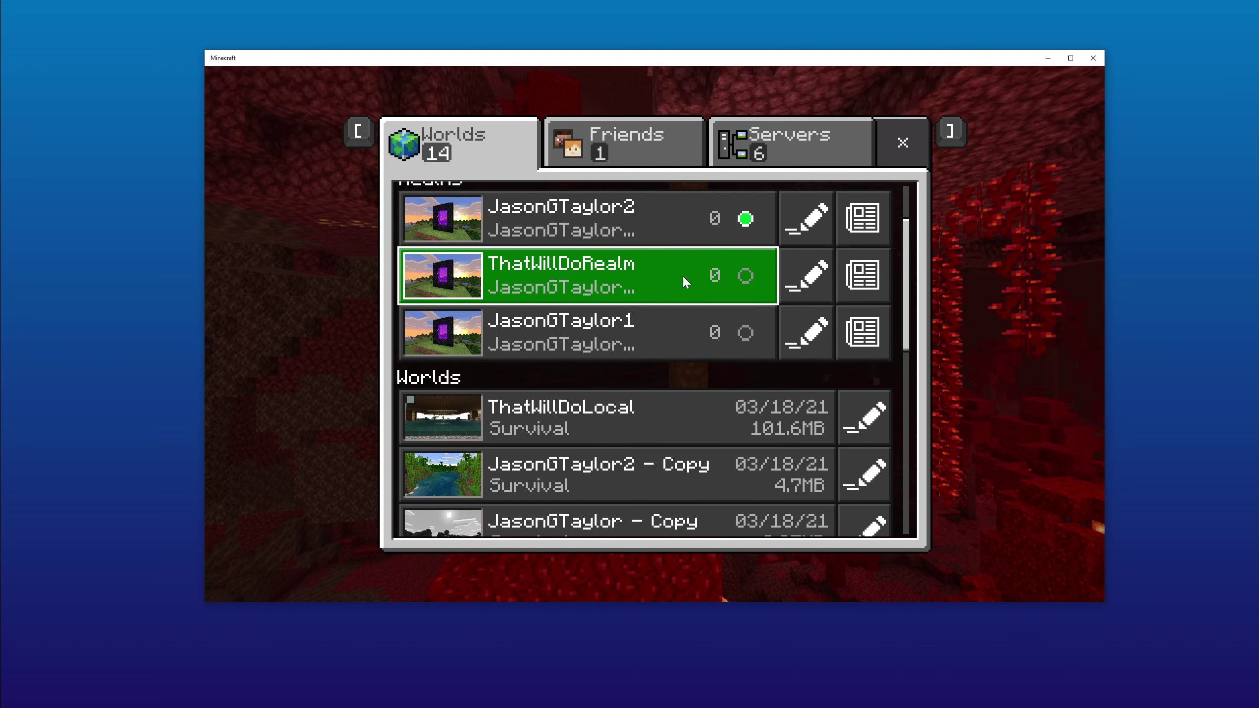
key("Right")
key("Return")
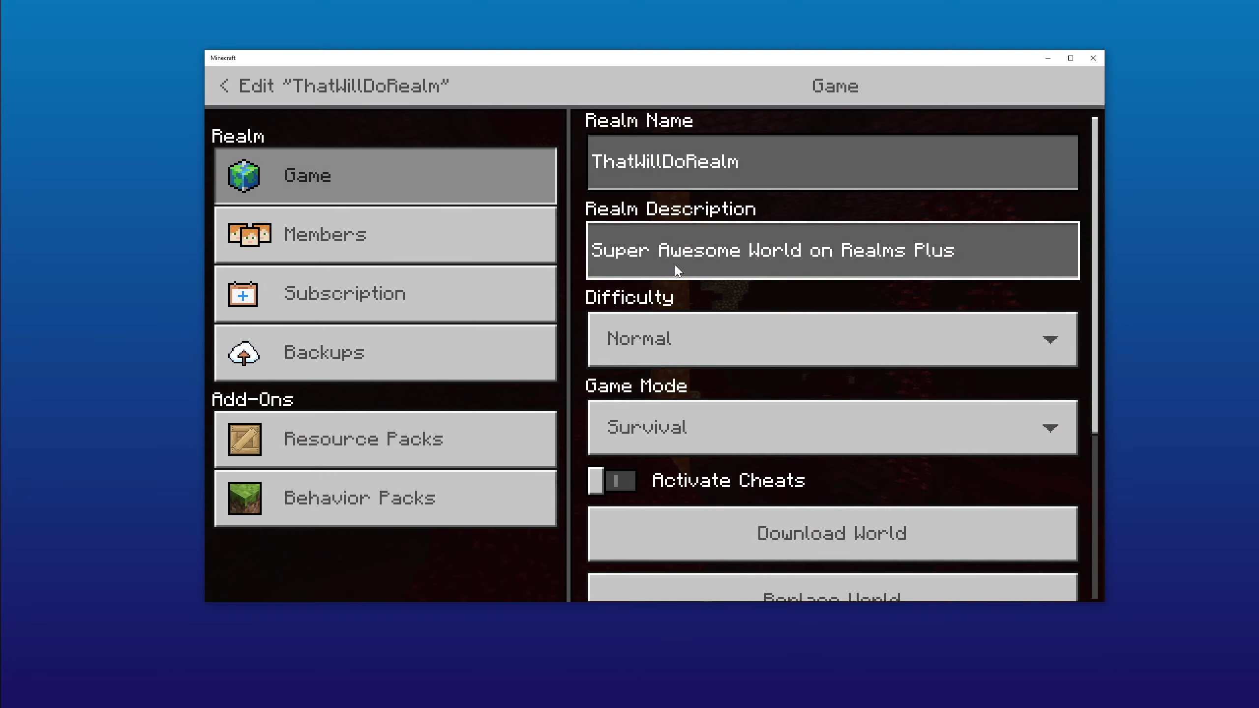
scroll(649, 370, "down", 3)
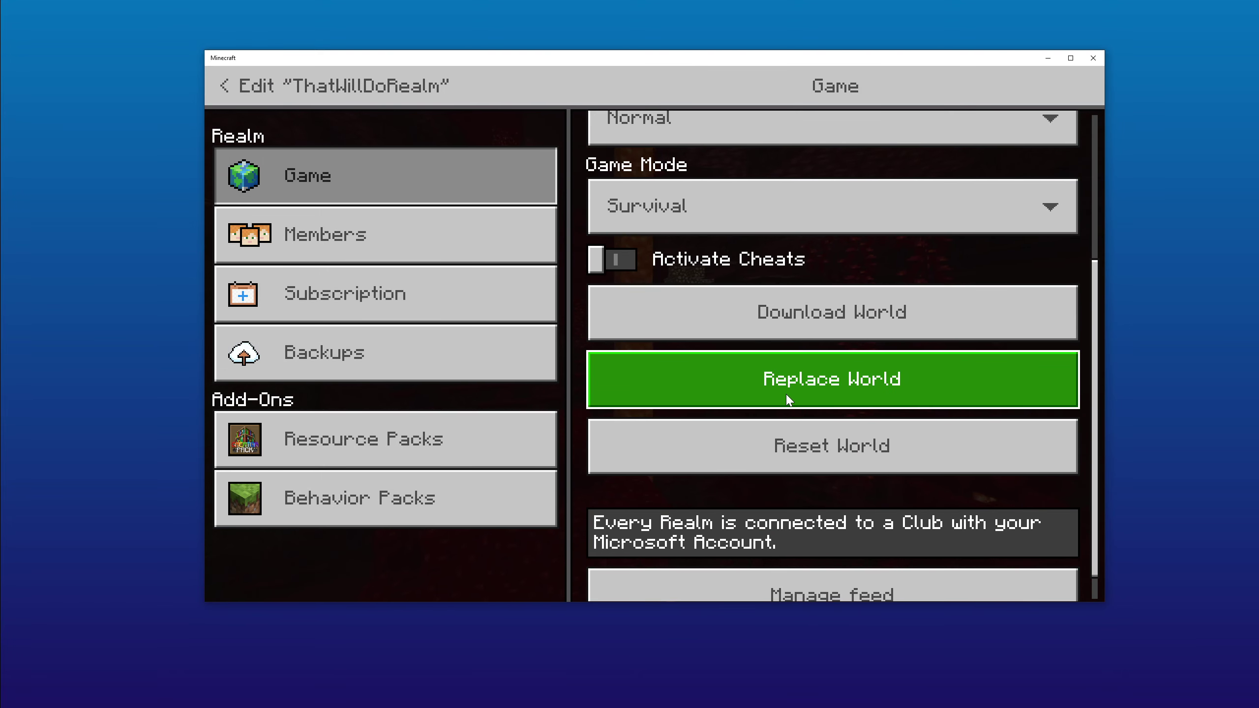
left_click(791, 392)
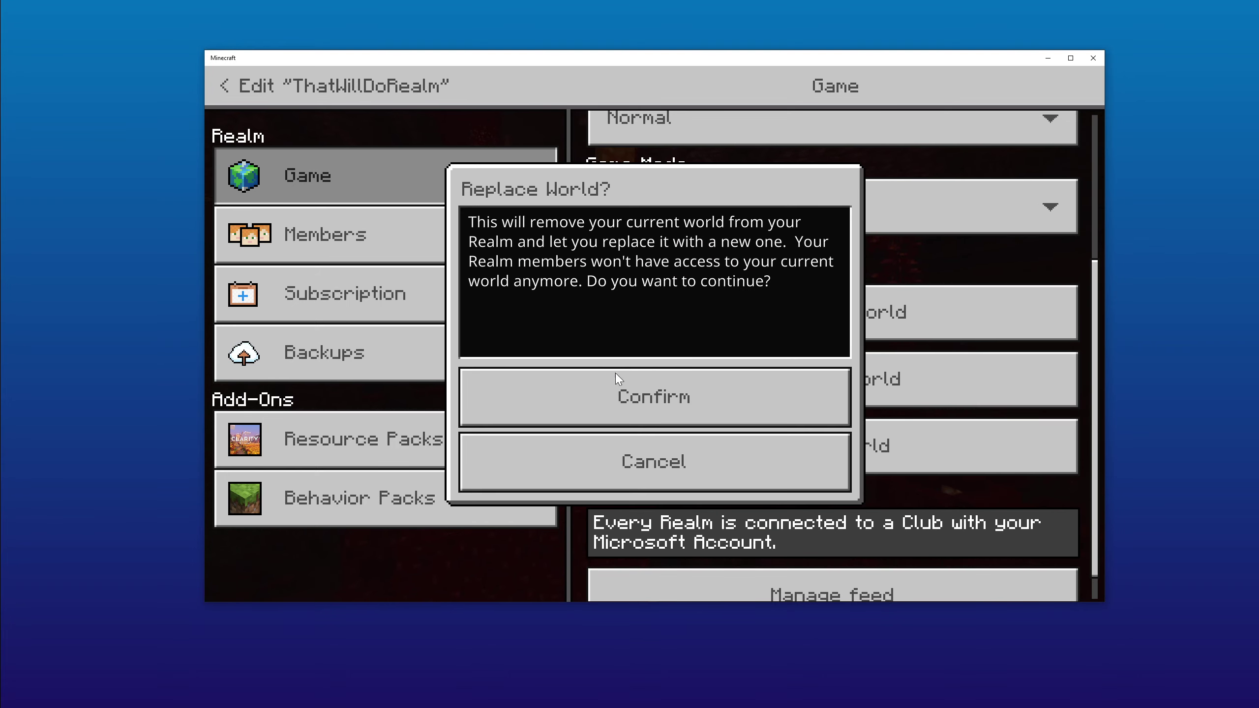
left_click(635, 399)
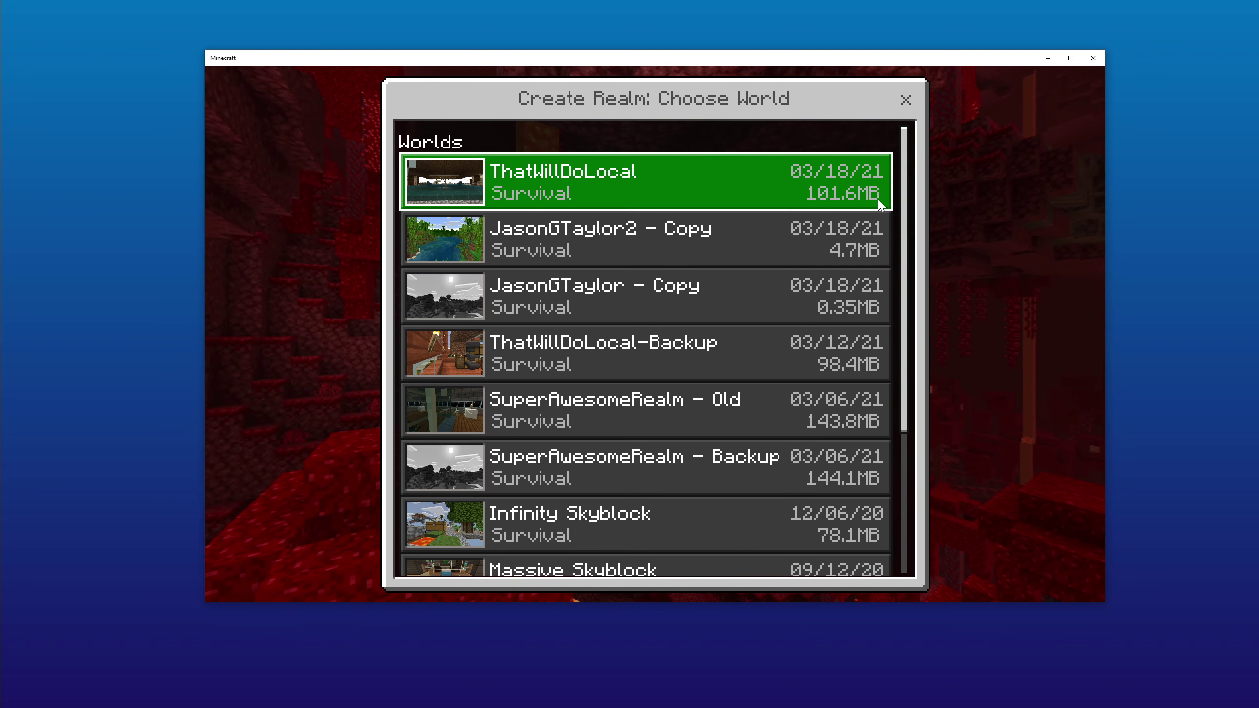
Choose the 101.6MB ThatWillDoLocal as ThatWillDoRealm's new world and let it export.
left_click(621, 175)
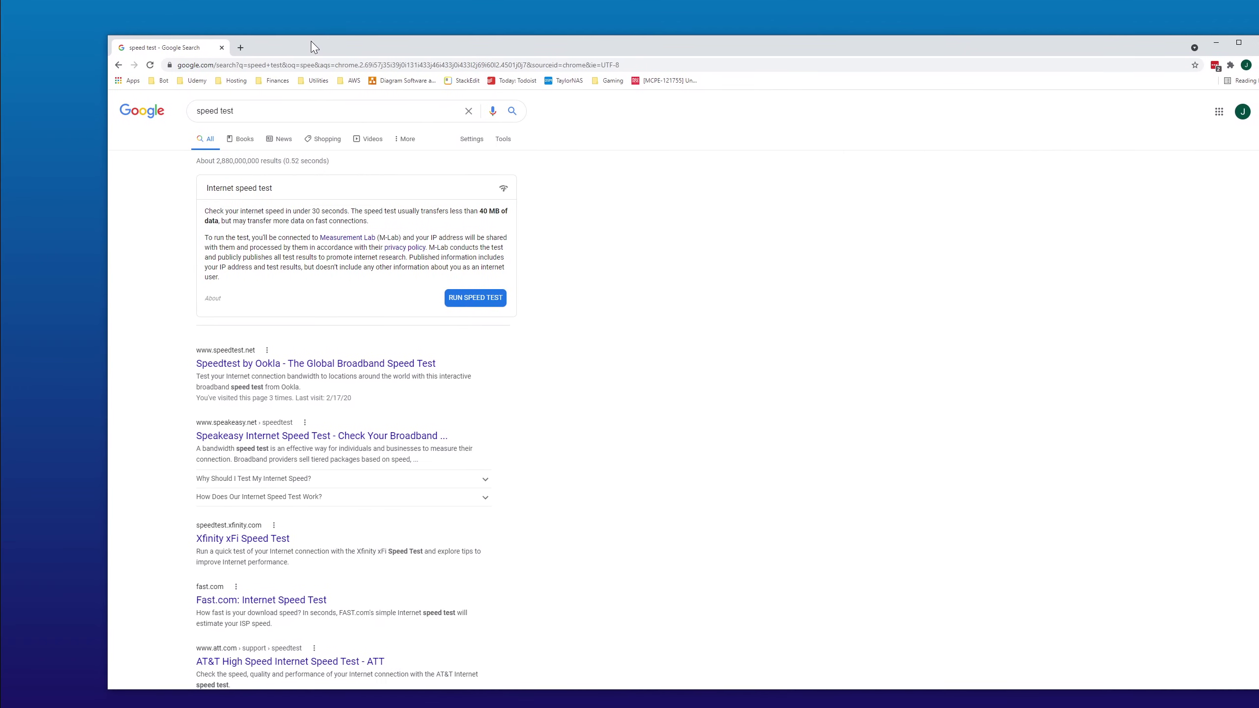
left_click(475, 297)
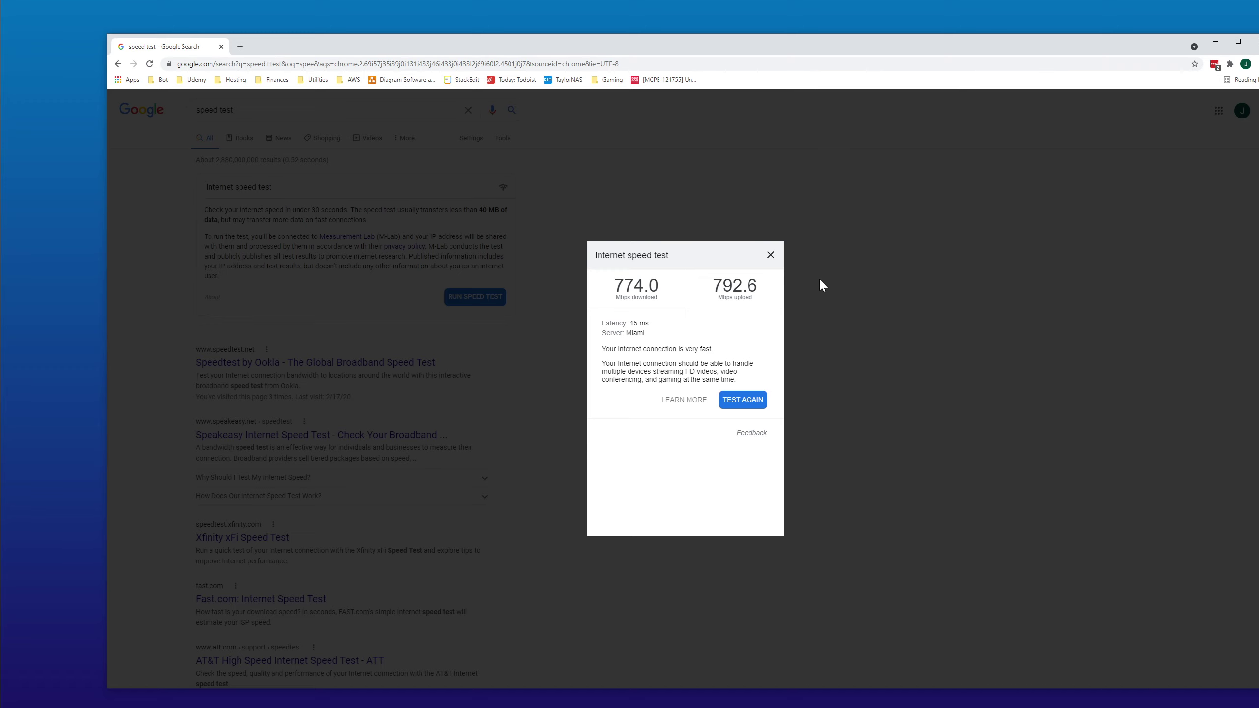
left_click(771, 256)
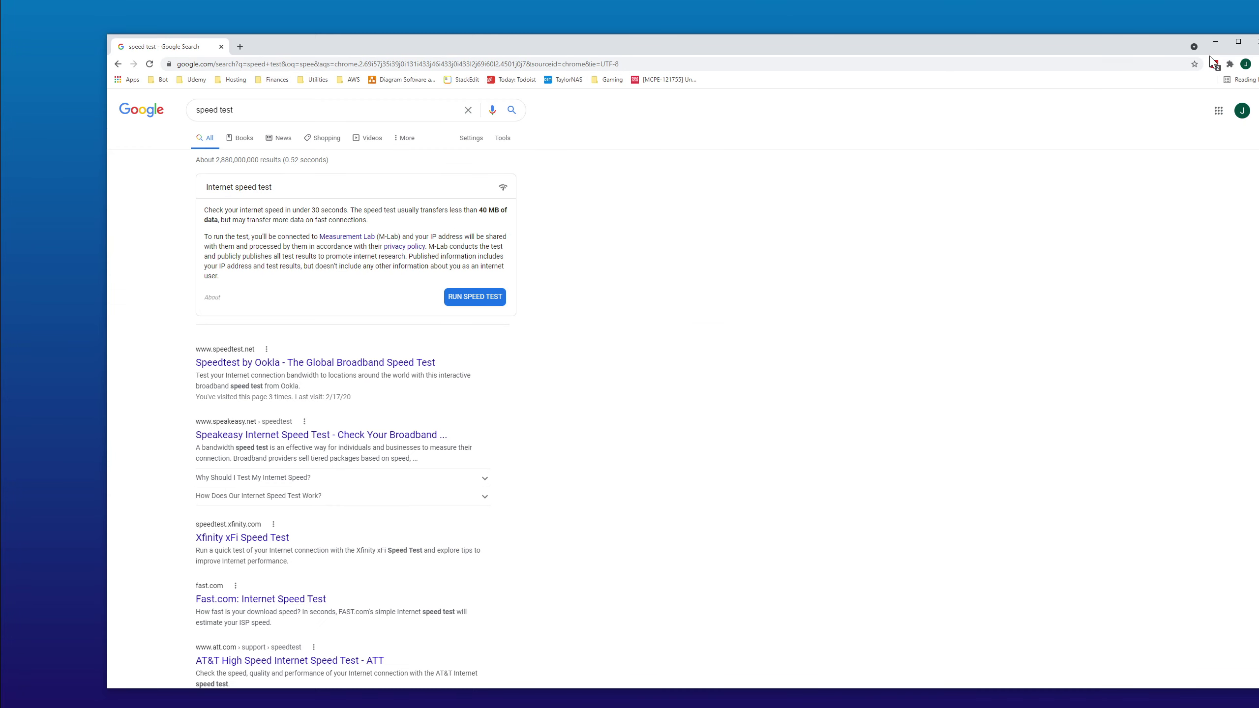
Dismiss the upload error, try resetting ThatWillDoRealm, and dismiss the reset failure.
left_click(1216, 43)
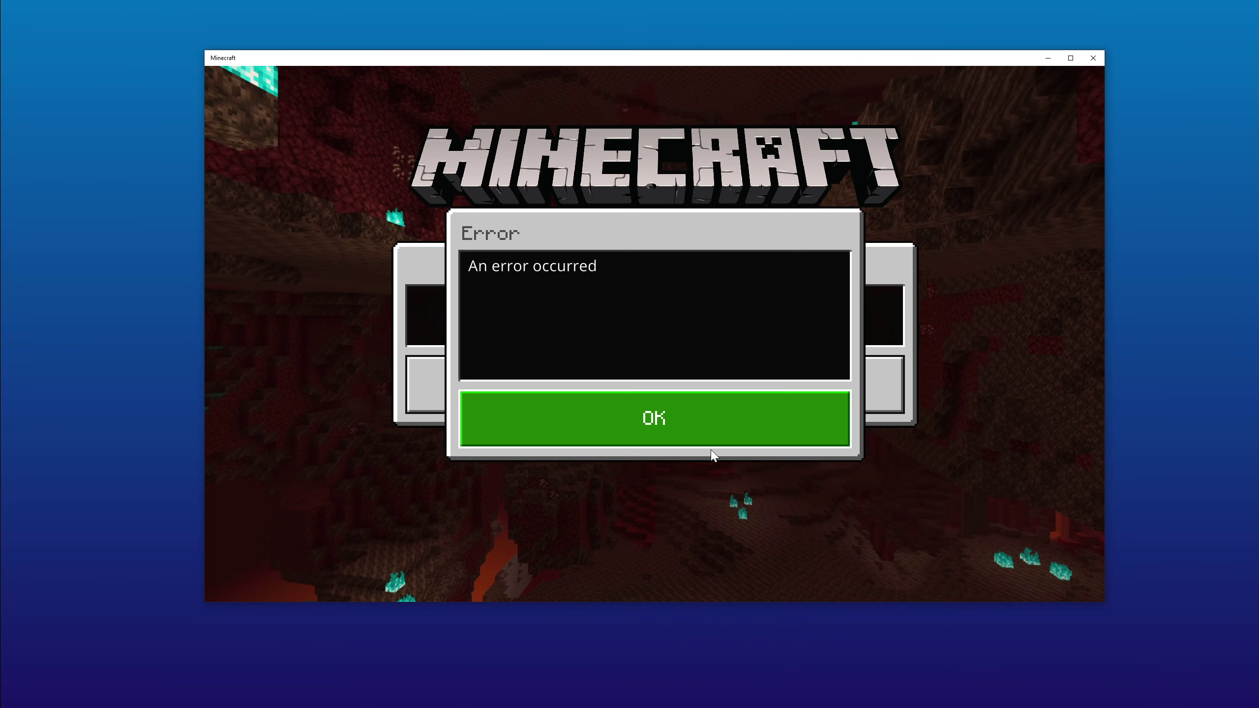
left_click(659, 424)
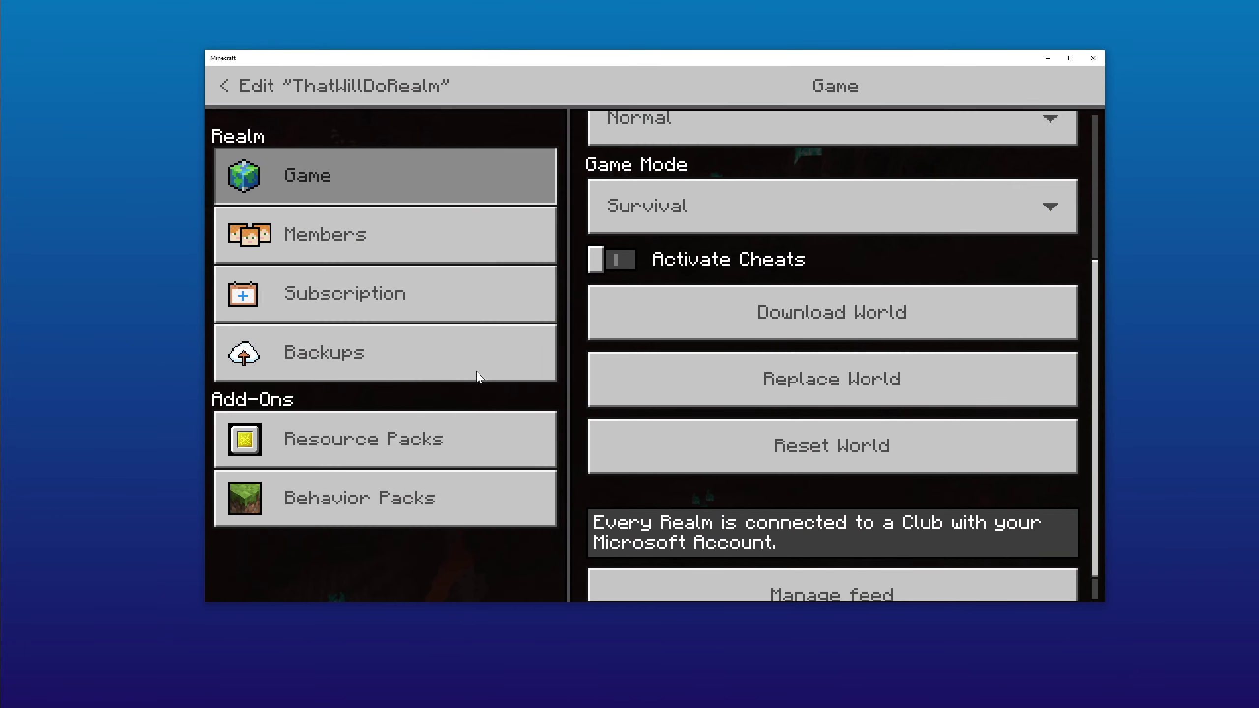
scroll(624, 292, "up", 1)
scroll(625, 292, "up", 1)
scroll(689, 374, "down", 2)
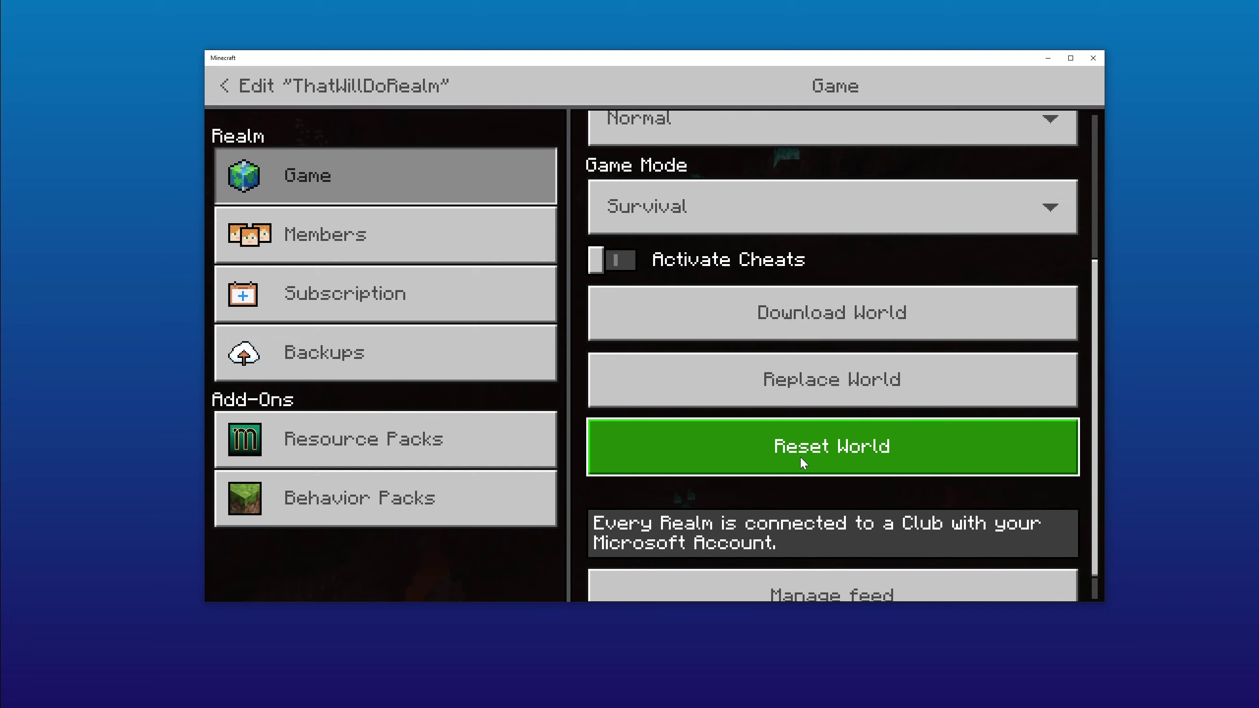
left_click(833, 470)
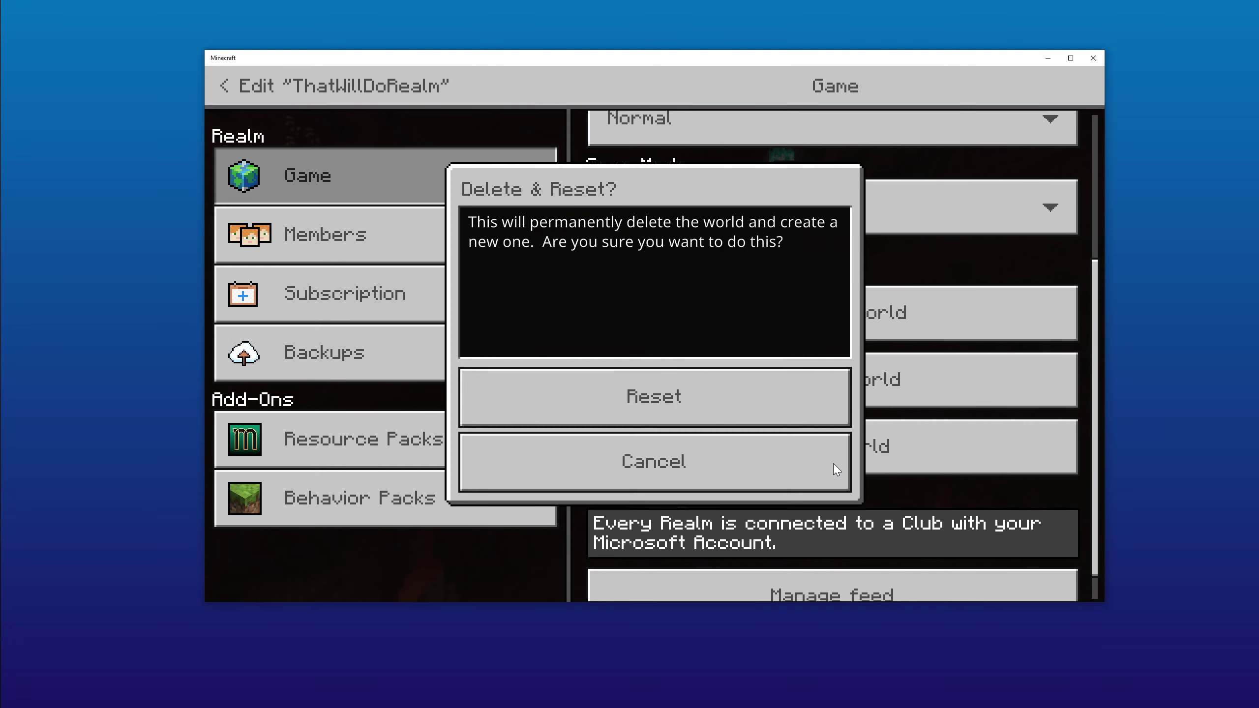
left_click(635, 388)
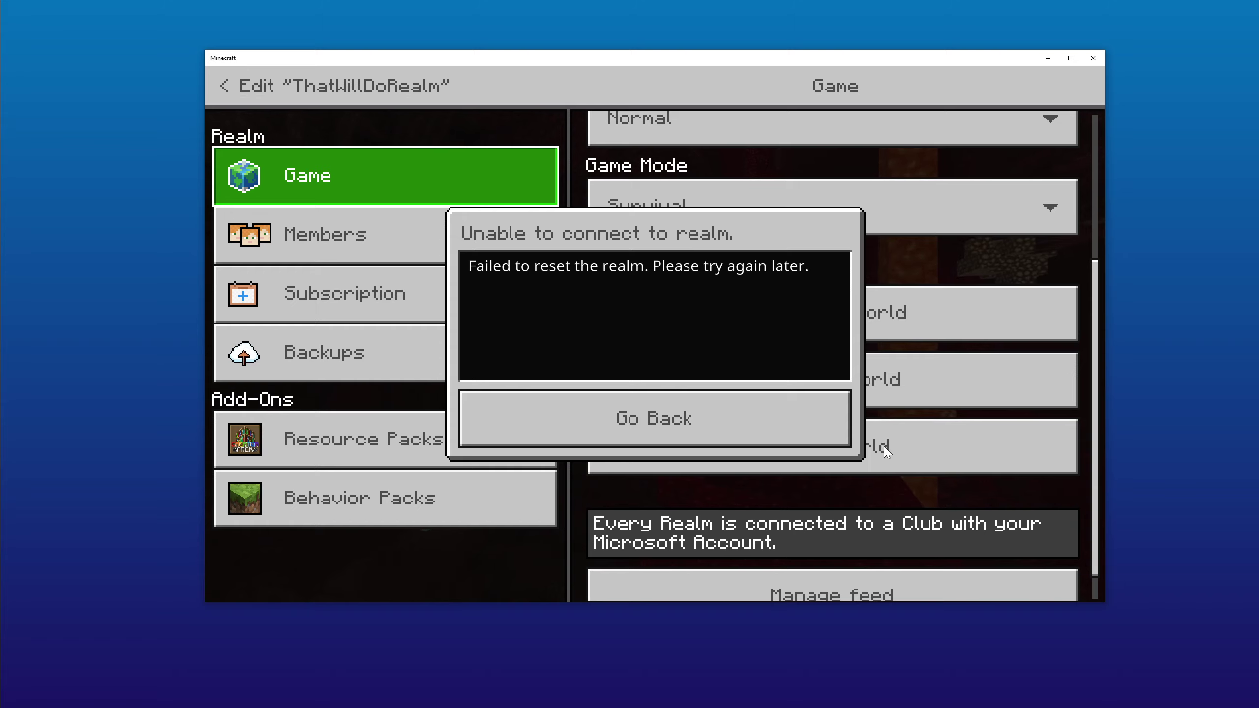
left_click(838, 444)
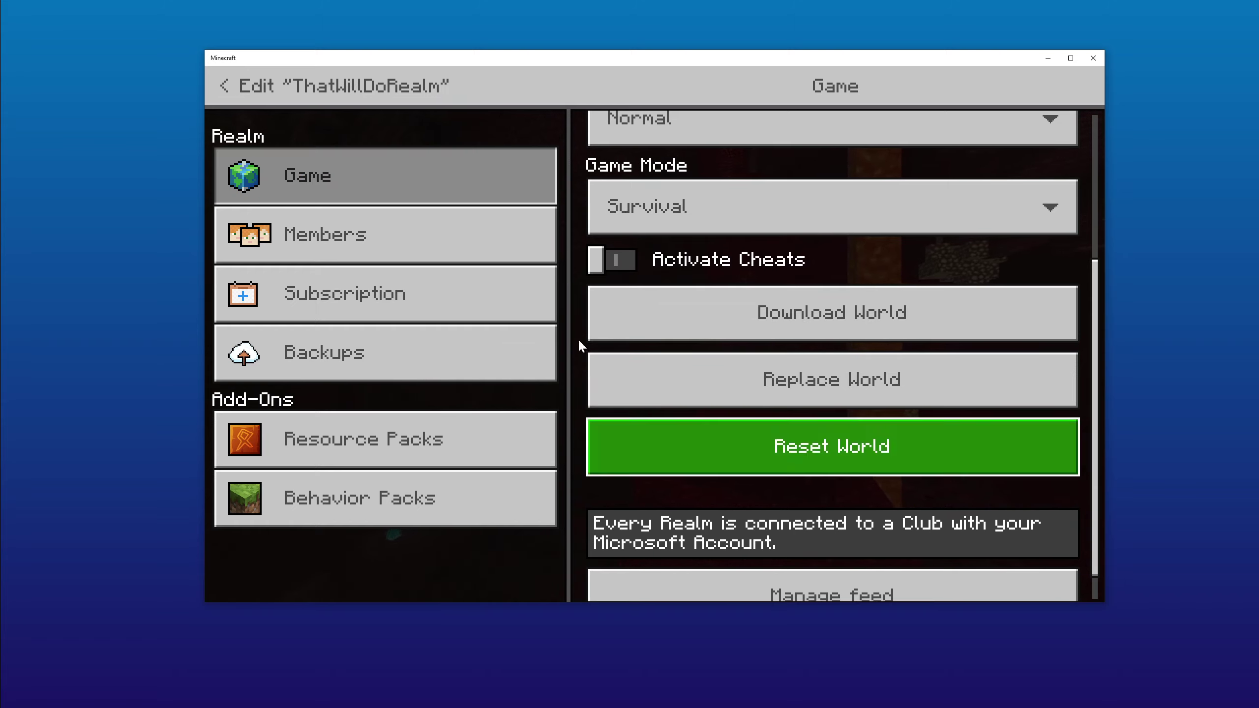
Return to the Worlds list, load ThatWillDoLocal, then save and quit it.
left_click(224, 89)
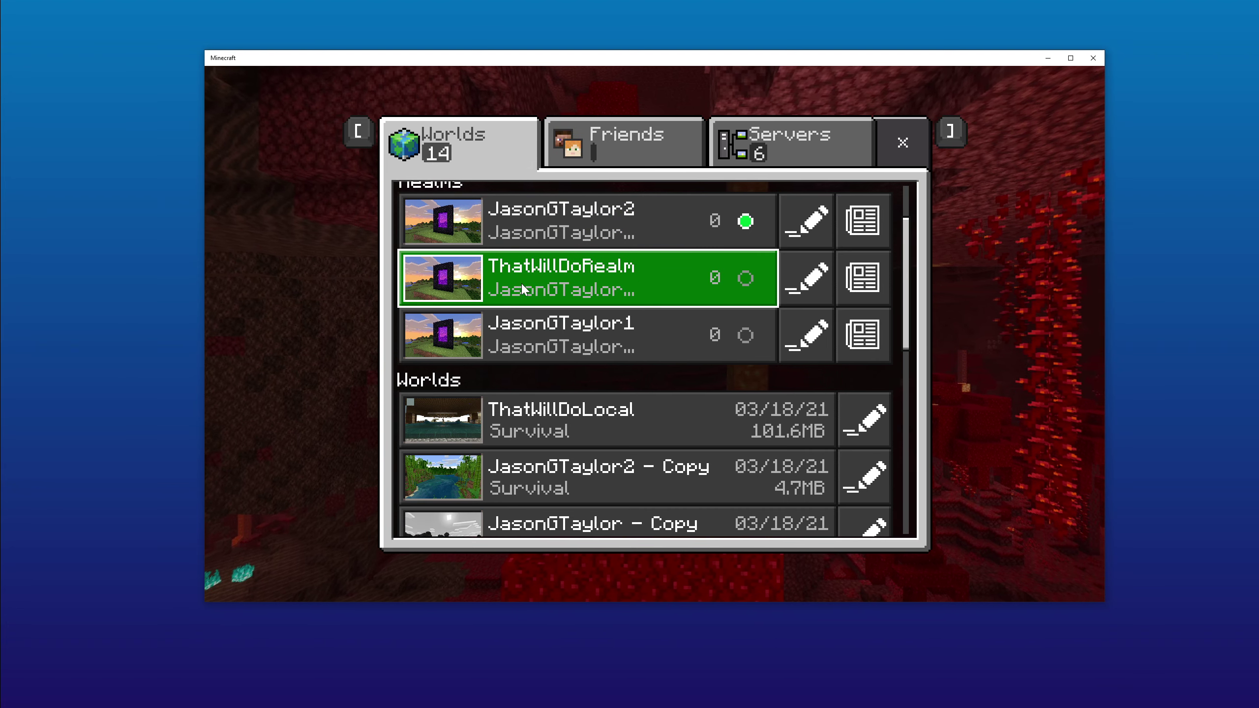
scroll(526, 301, "down", 1)
scroll(533, 317, "up", 3)
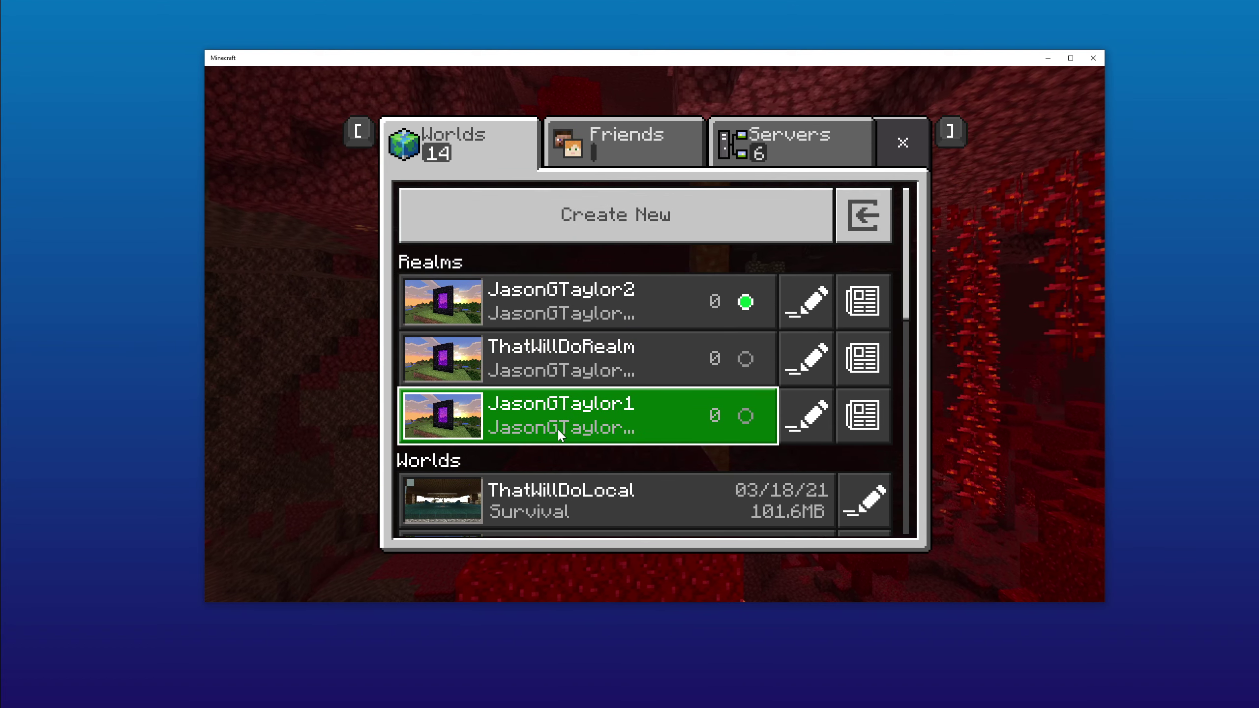
scroll(558, 435, "down", 2)
left_click(647, 387)
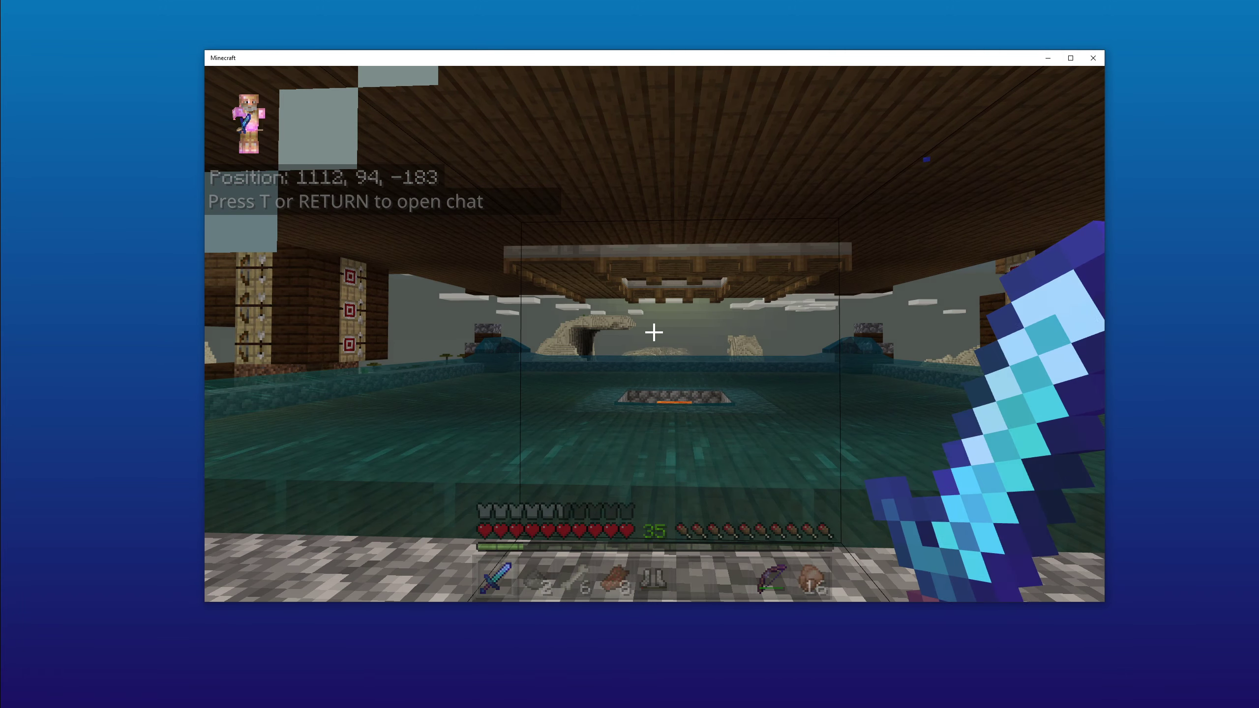
key("Escape")
left_click(438, 513)
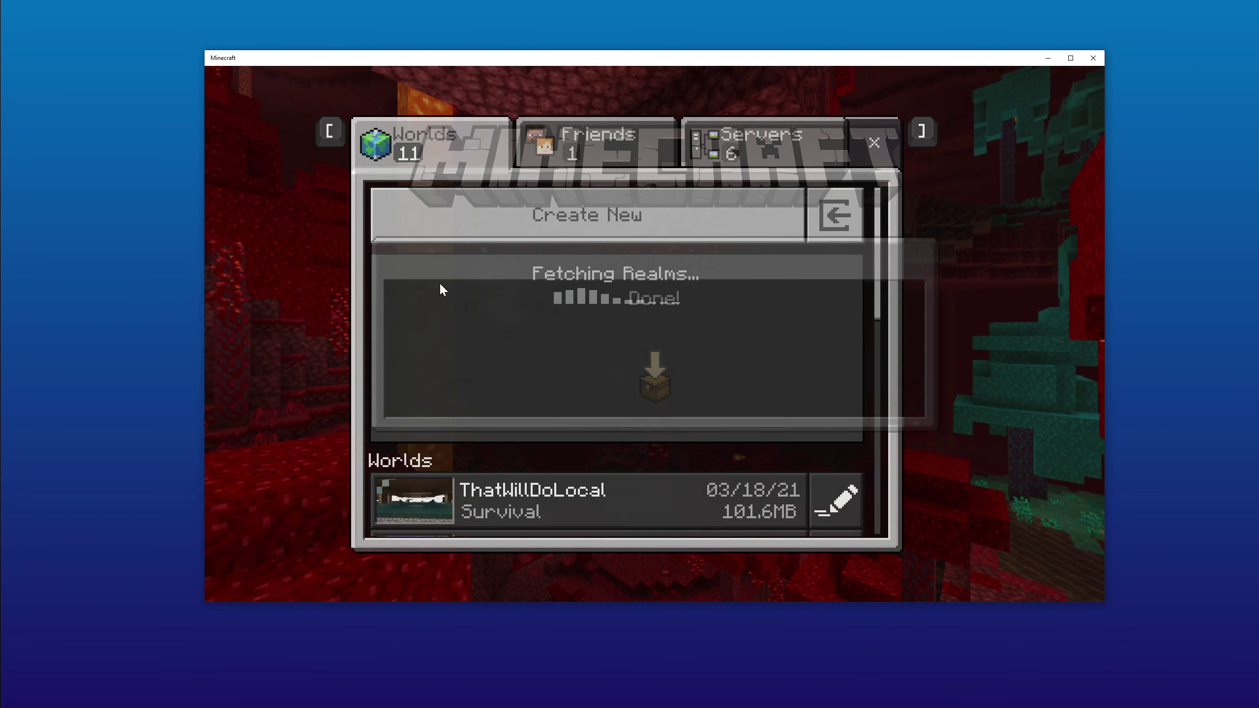
scroll(562, 354, "down", 2)
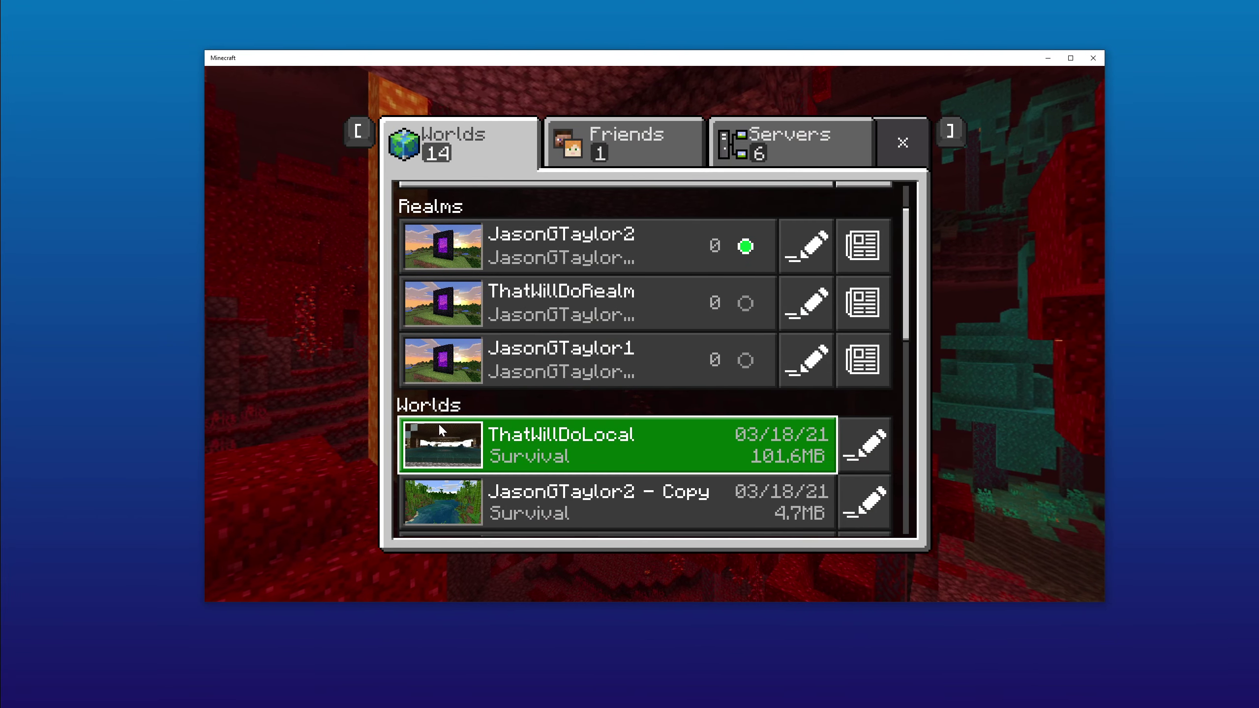
scroll(562, 425, "down", 1)
Open ThatWillDoLocal's edit screen showing Survival mode, Hard difficulty and Play on Realm.
left_click(866, 394)
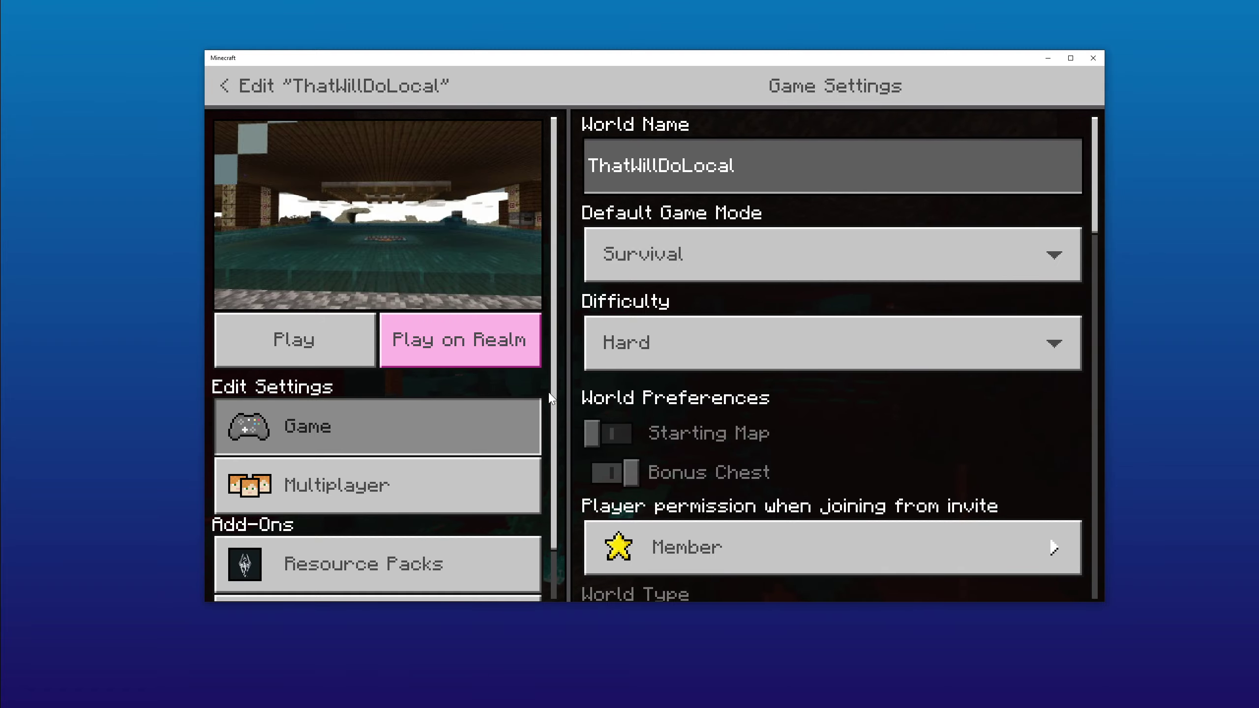
Leave ThatWillDoLocal's Edit settings and return to the Worlds list, where it shows 100.3MB.
left_click(233, 92)
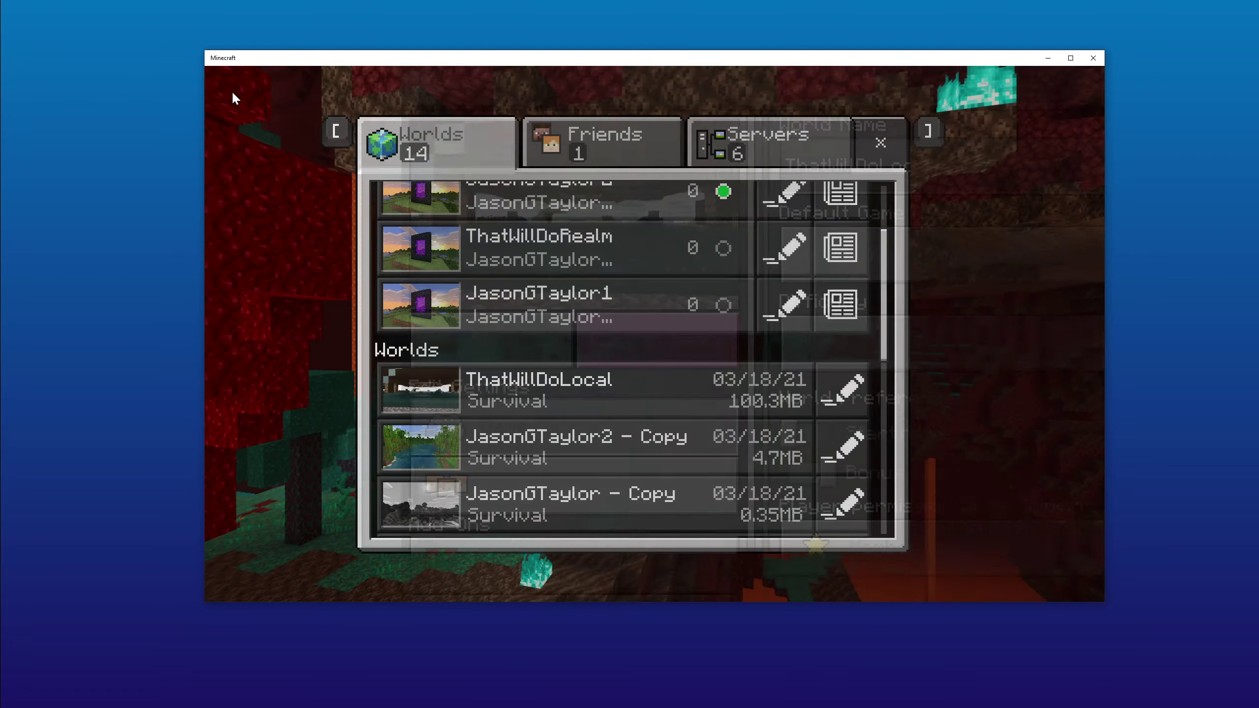
scroll(667, 386, "down", 2)
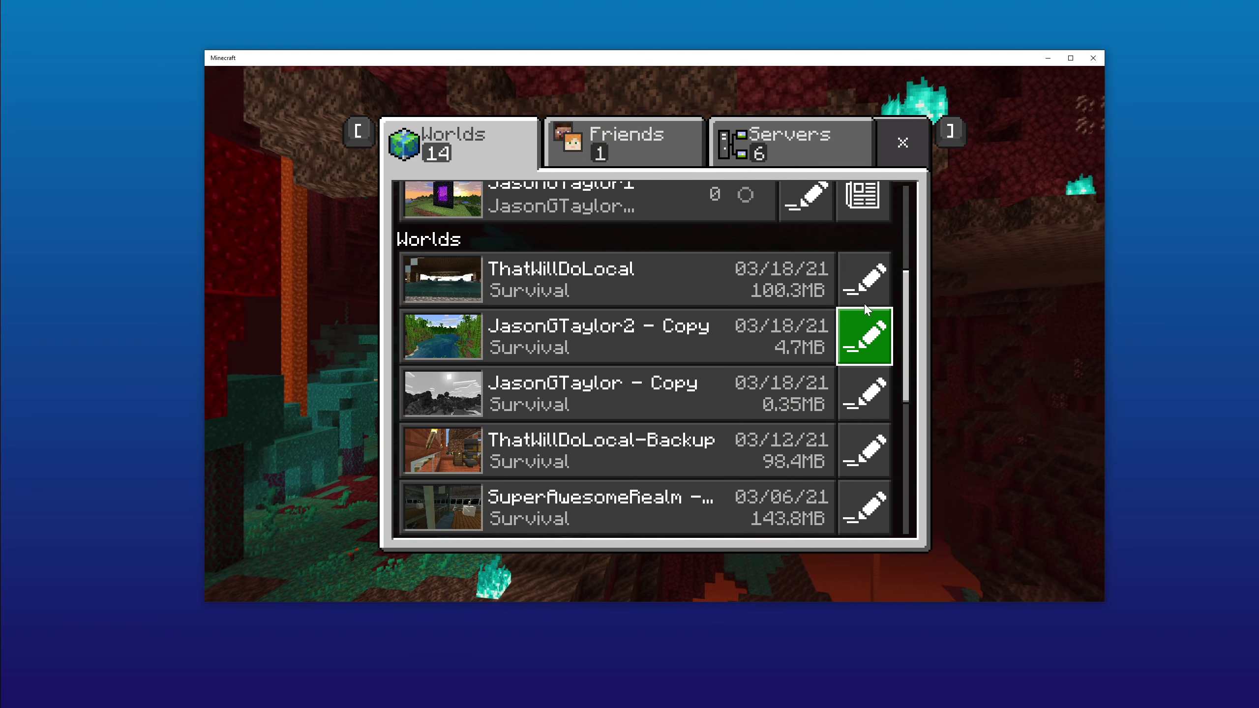
scroll(716, 337, "down", 2)
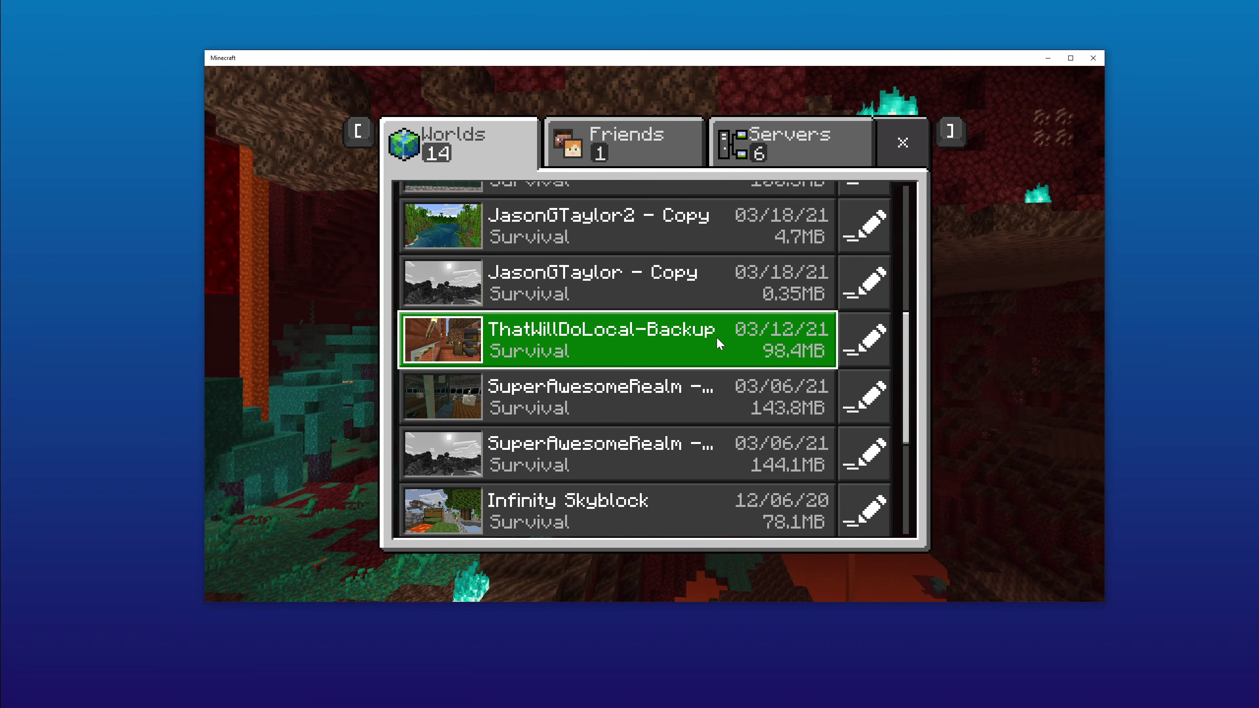
scroll(716, 336, "down", 1)
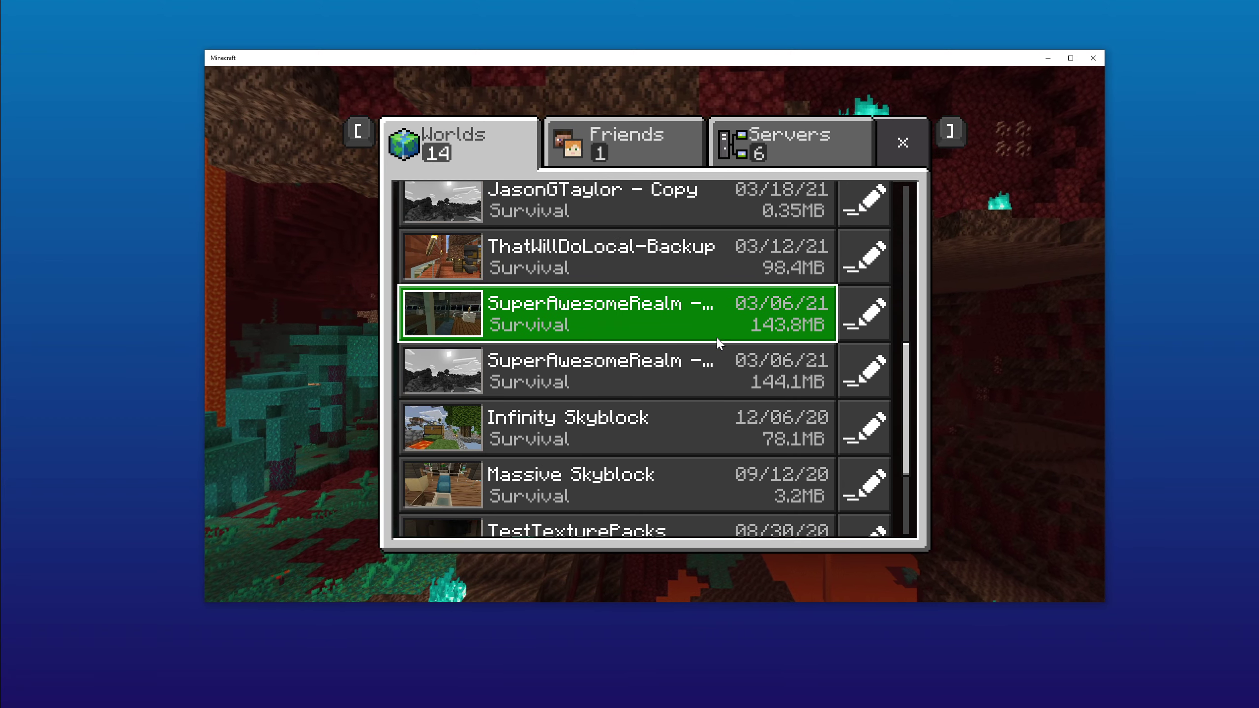
scroll(716, 337, "down", 1)
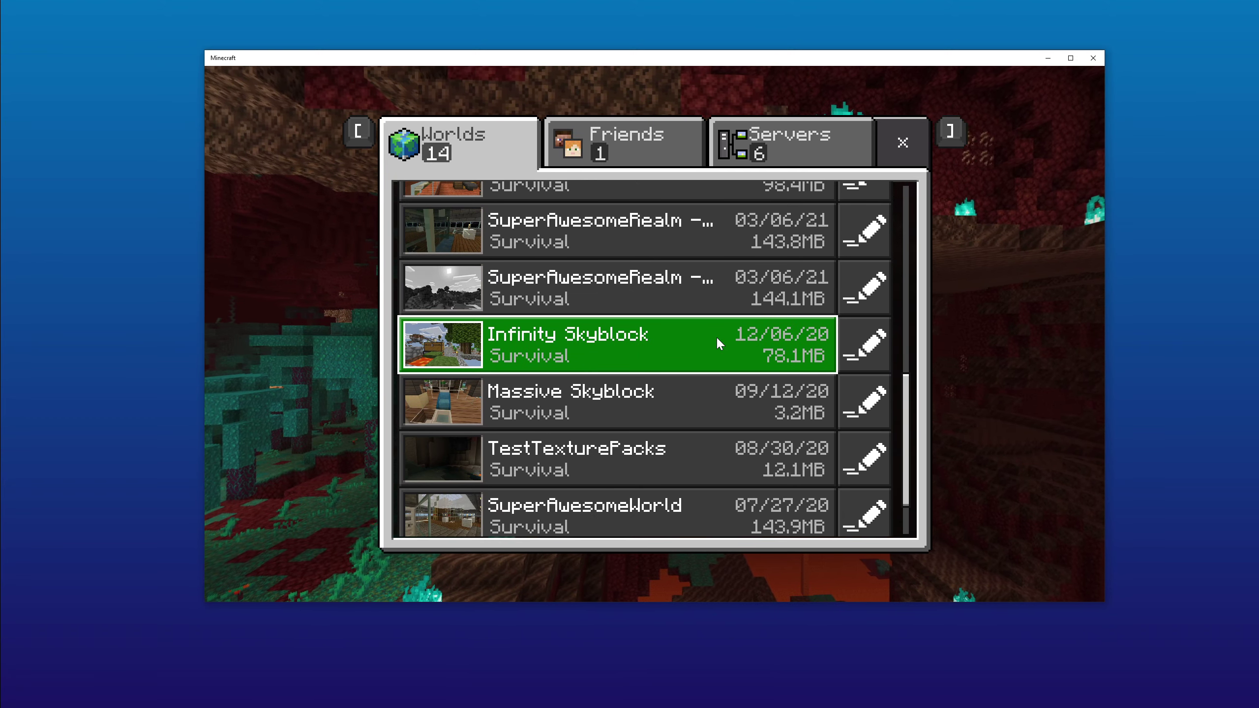
scroll(716, 343, "down", 1)
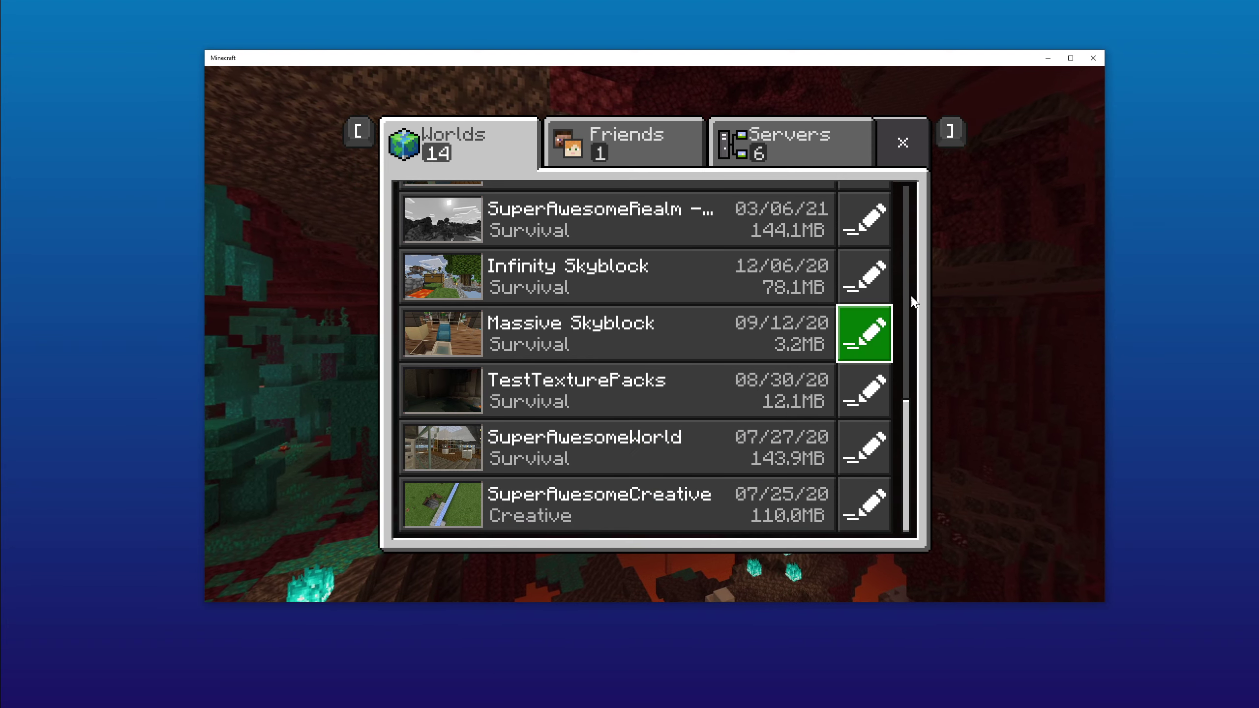
scroll(741, 291, "up", 3)
scroll(744, 289, "up", 3)
scroll(748, 285, "up", 3)
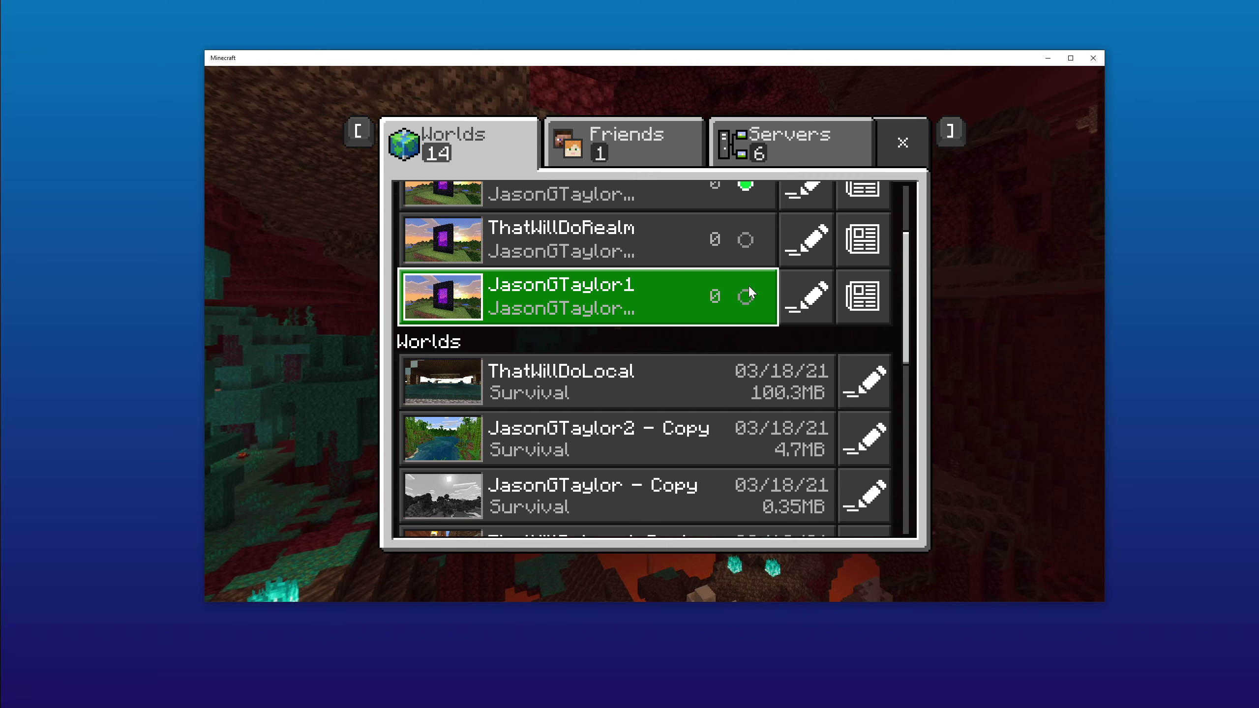
scroll(748, 284, "down", 1)
scroll(747, 285, "up", 2)
scroll(759, 337, "down", 2)
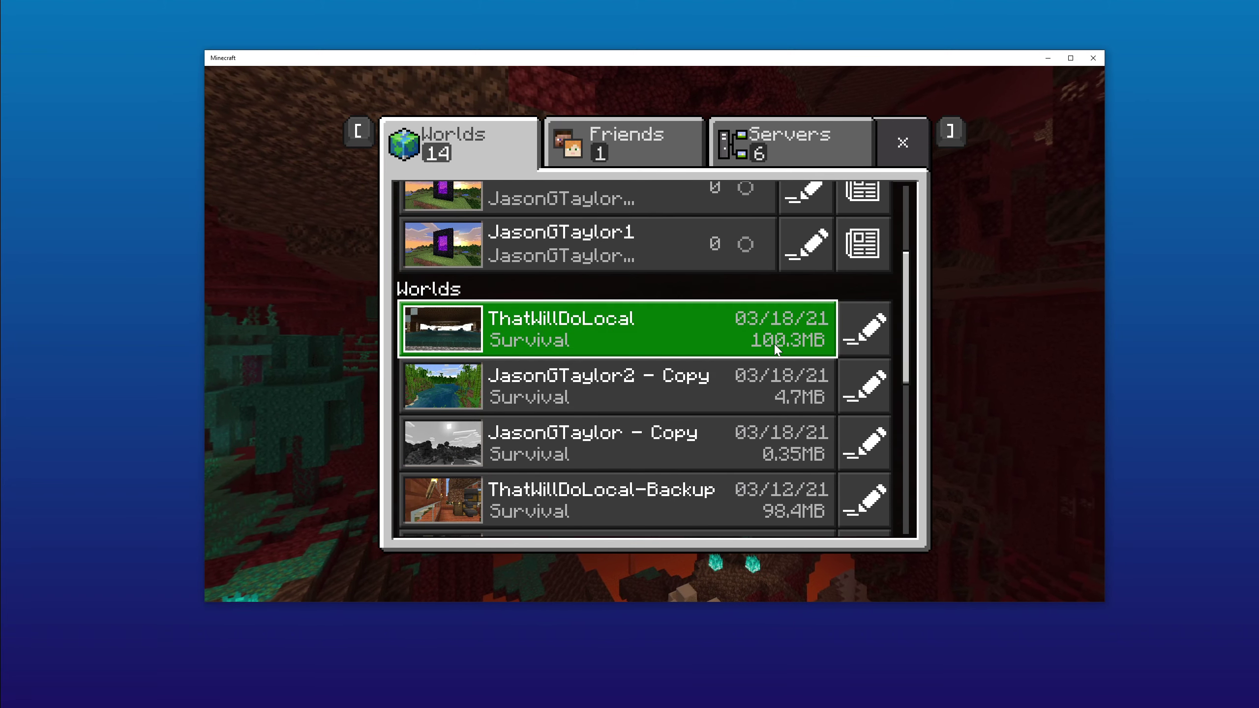
scroll(647, 337, "up", 3)
scroll(642, 326, "down", 1)
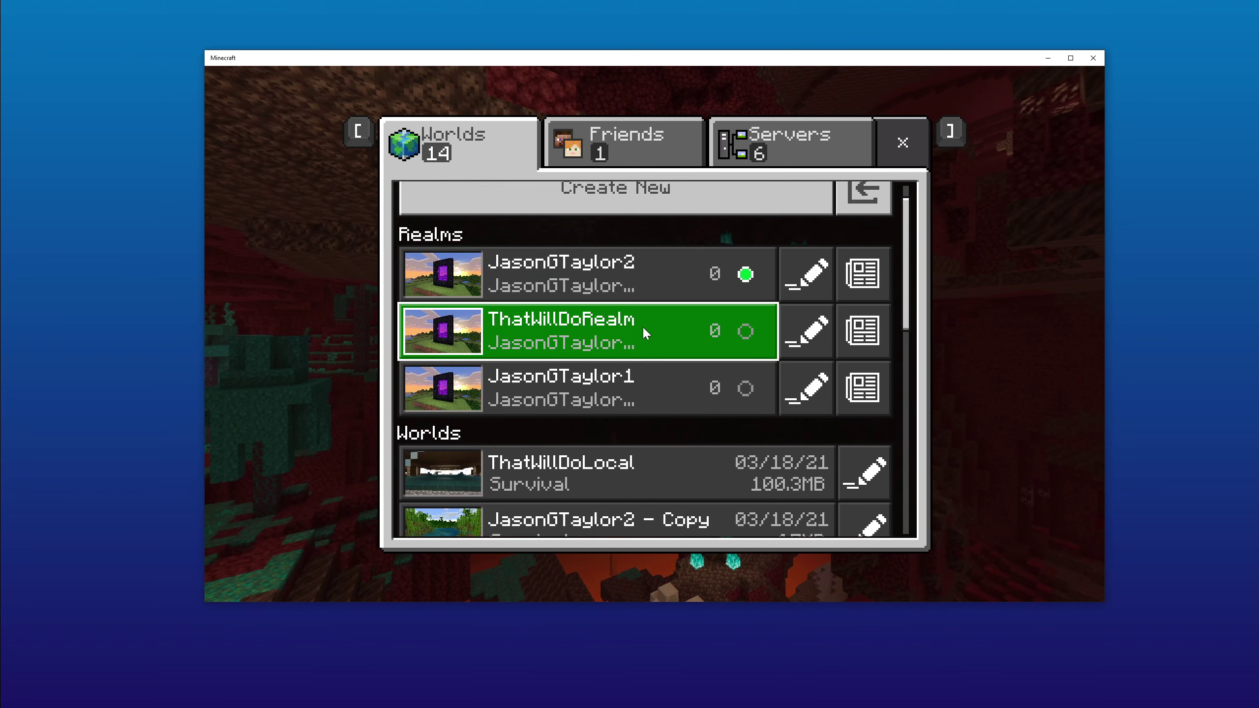
scroll(642, 330, "down", 2)
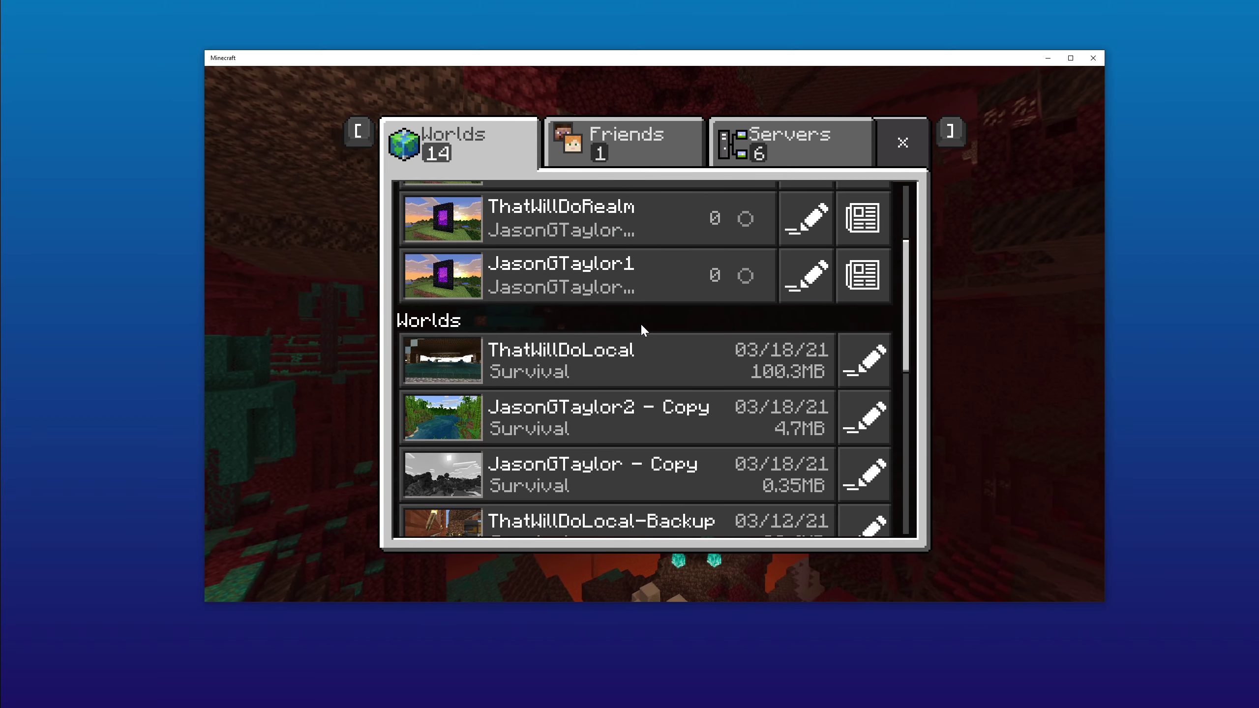
scroll(609, 335, "up", 3)
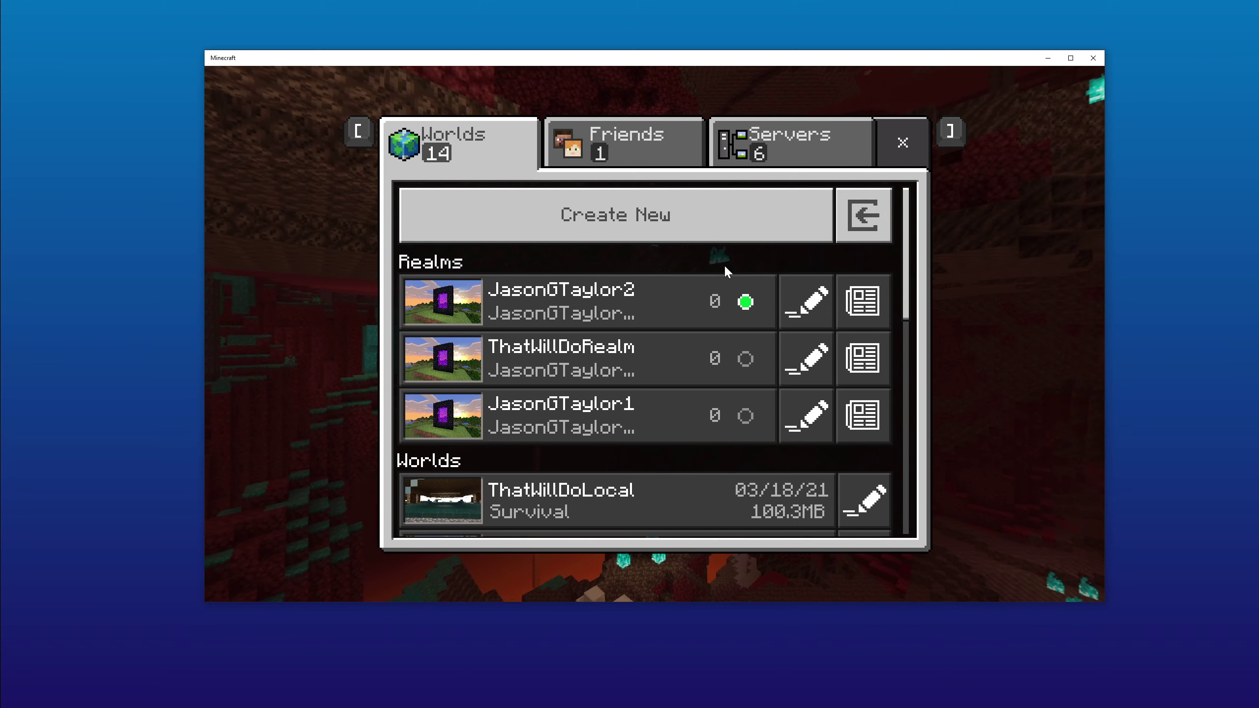
scroll(724, 264, "down", 3)
scroll(725, 267, "up", 3)
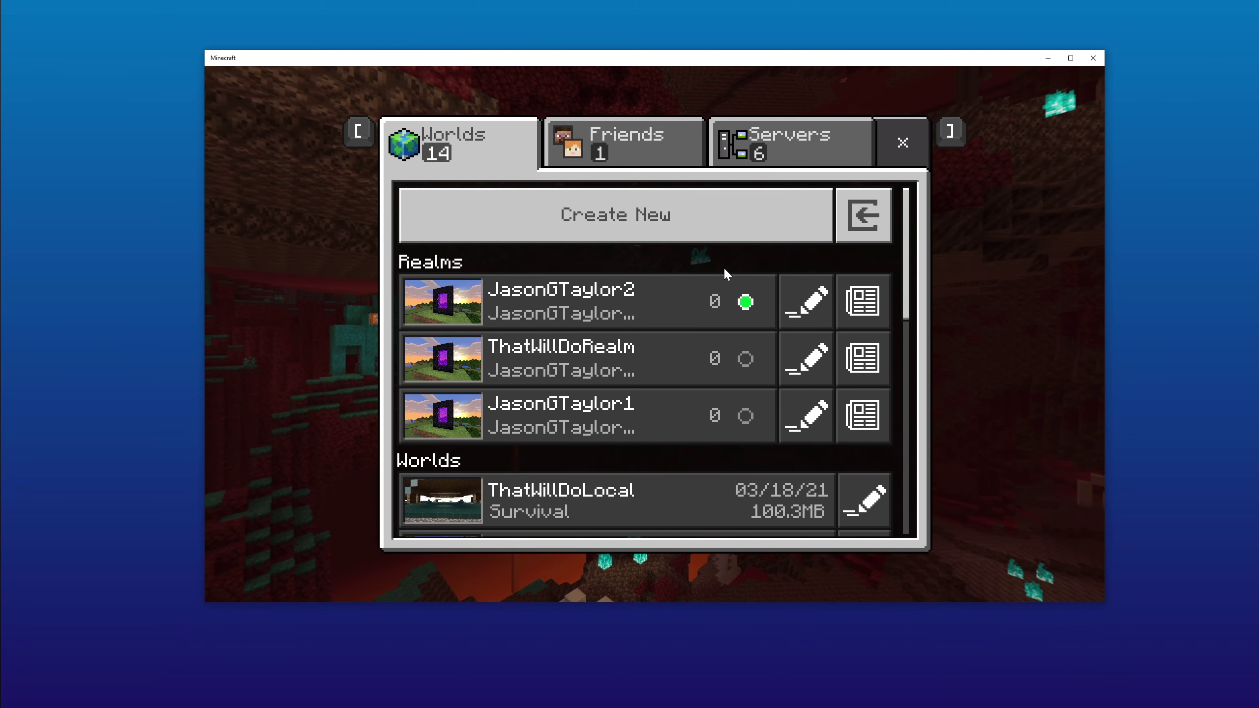
scroll(724, 267, "down", 2)
scroll(724, 267, "up", 2)
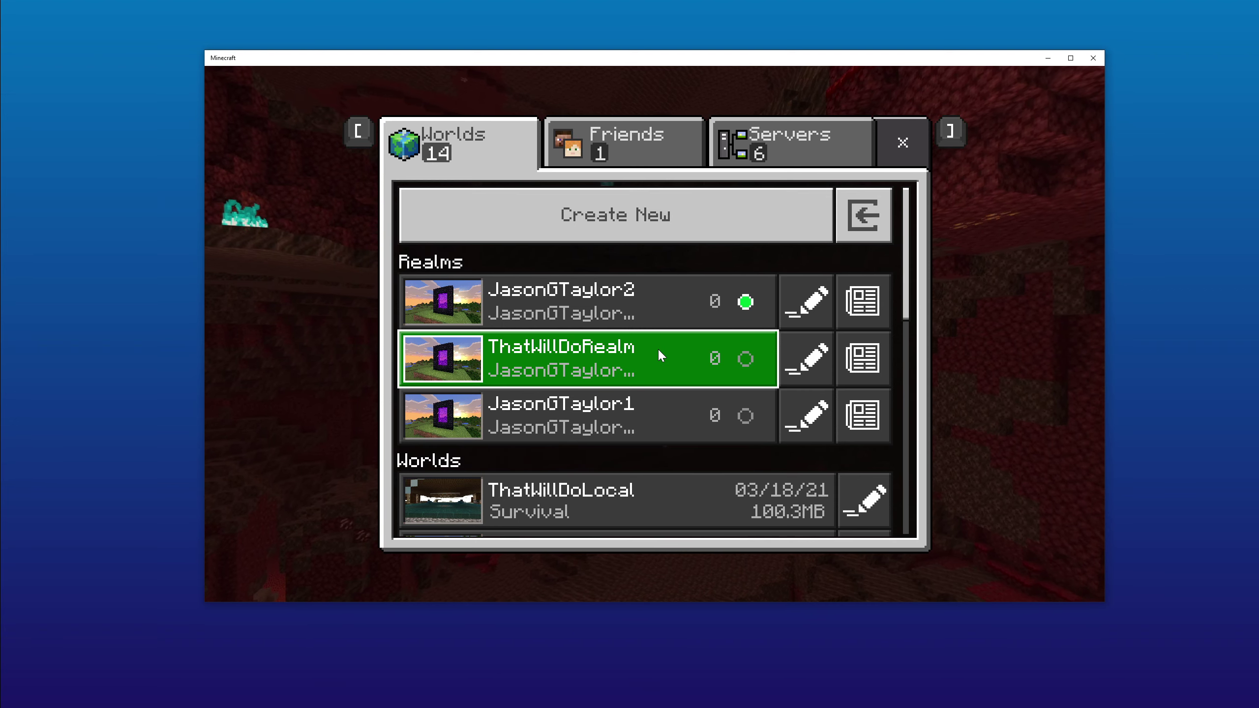
scroll(612, 394, "down", 2)
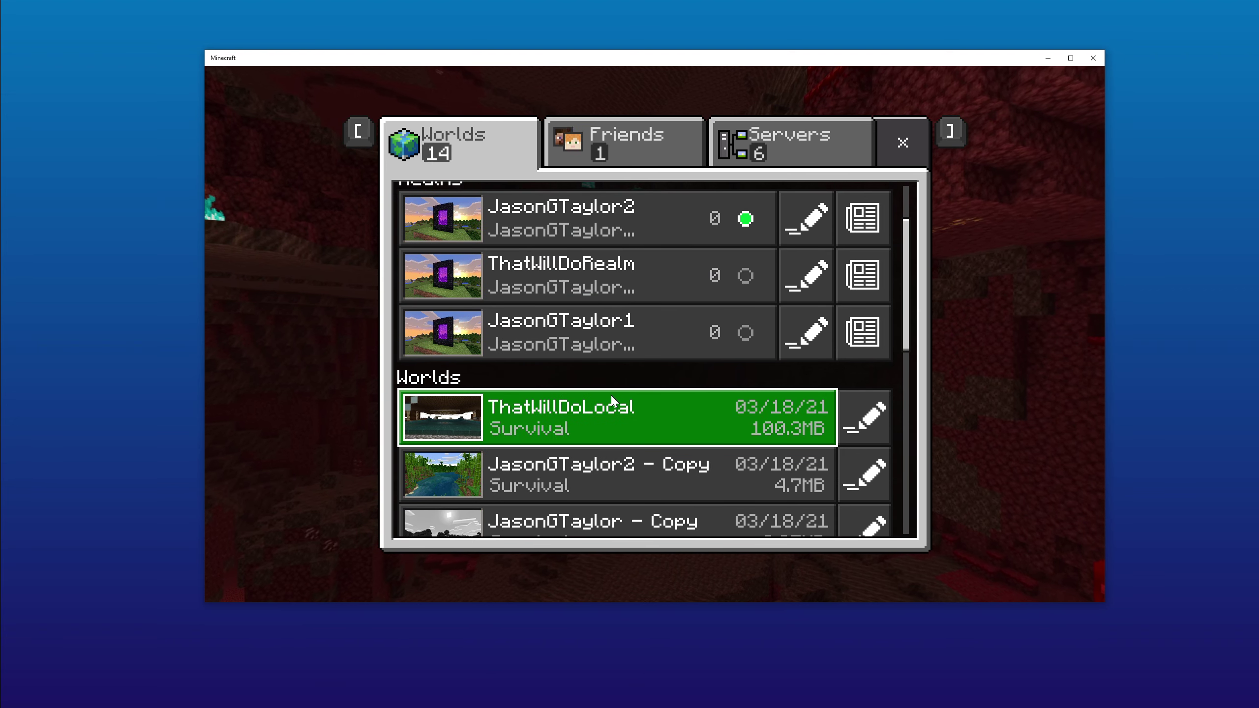
scroll(610, 398, "up", 2)
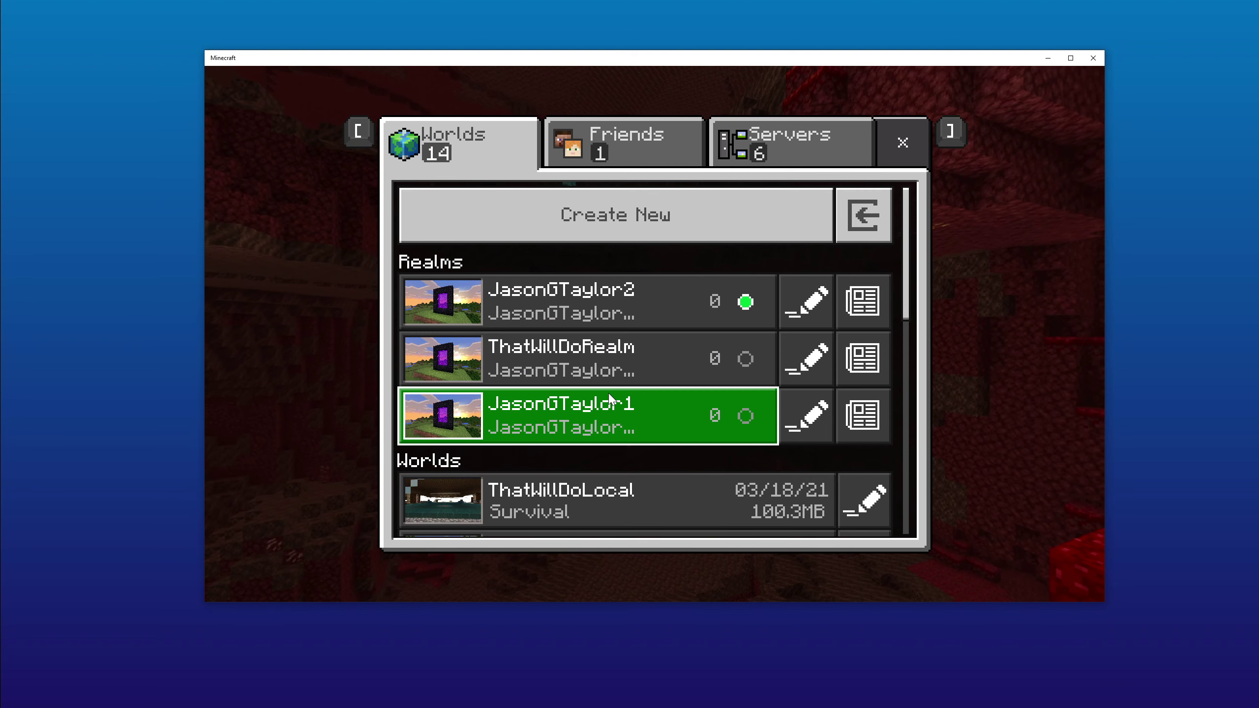